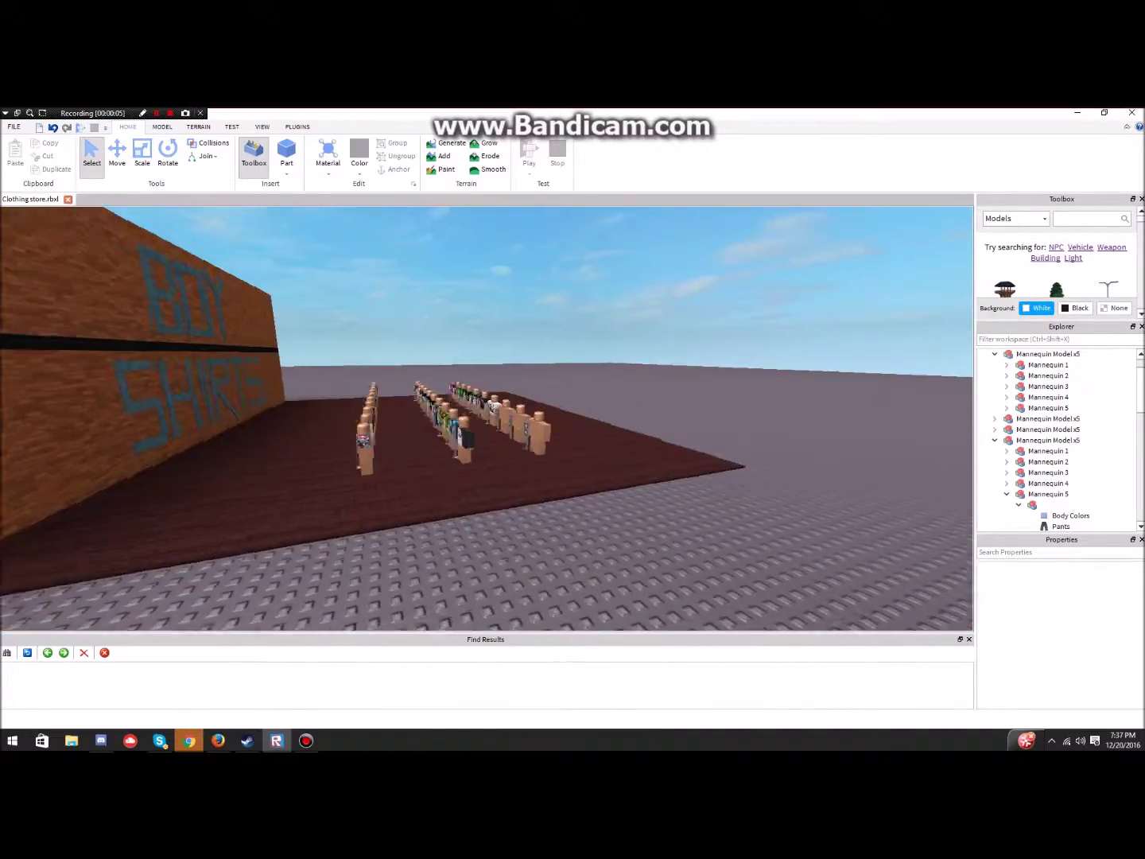
- Examine the three rows of mannequins on the store's brown floor, up close and from above
right_drag(486, 419, 350, 382)
key(d)
key(w)
right_drag(487, 419, 573, 381)
key(s)
key(w)
key(a)
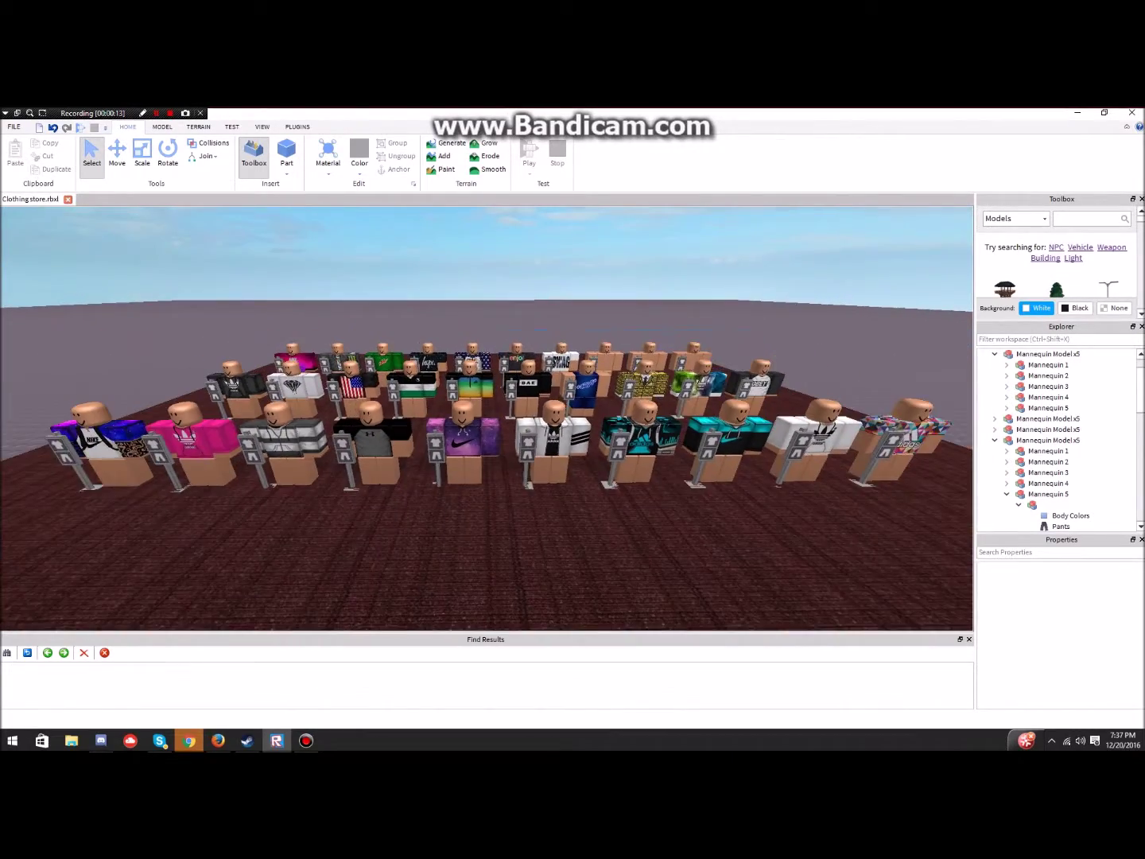
key(w)
mouse_move(486, 419)
right_down()
mouse_move(437, 477)
mouse_move(485, 477)
mouse_move(493, 442)
right_up()
key(s)
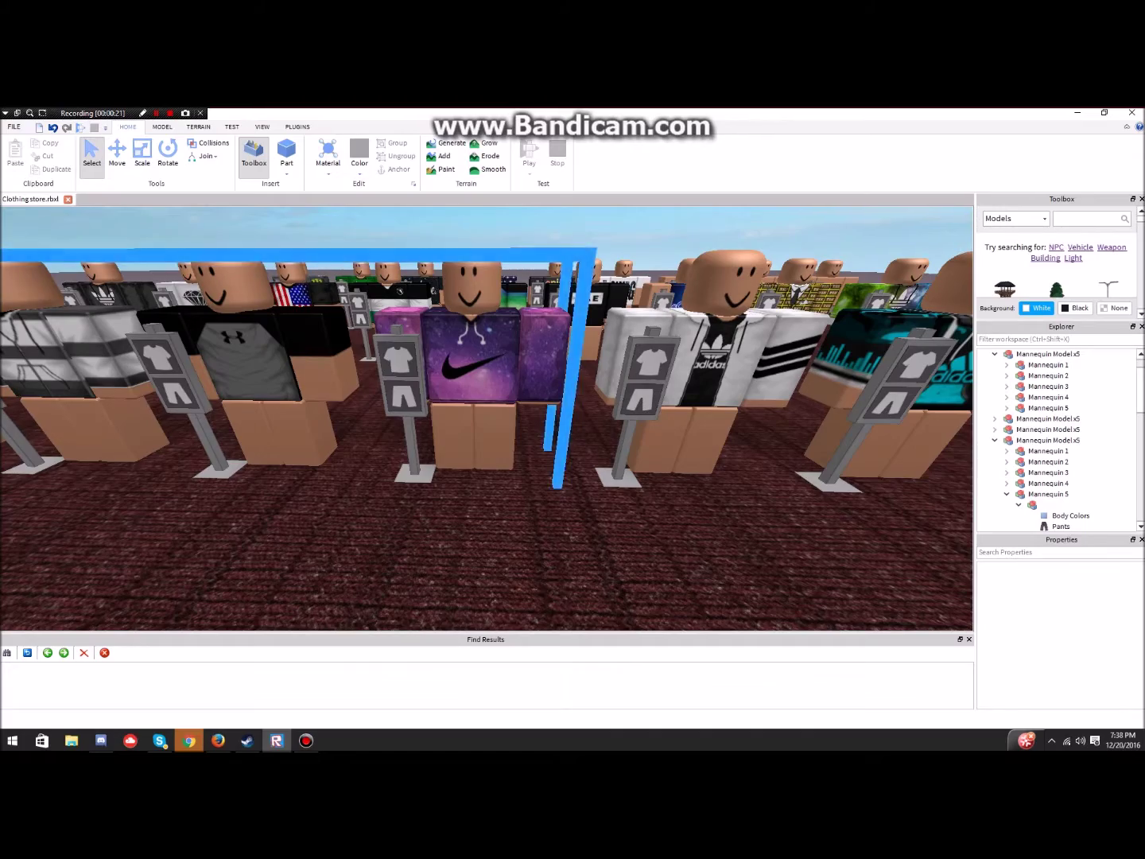
right_drag(487, 419, 487, 509)
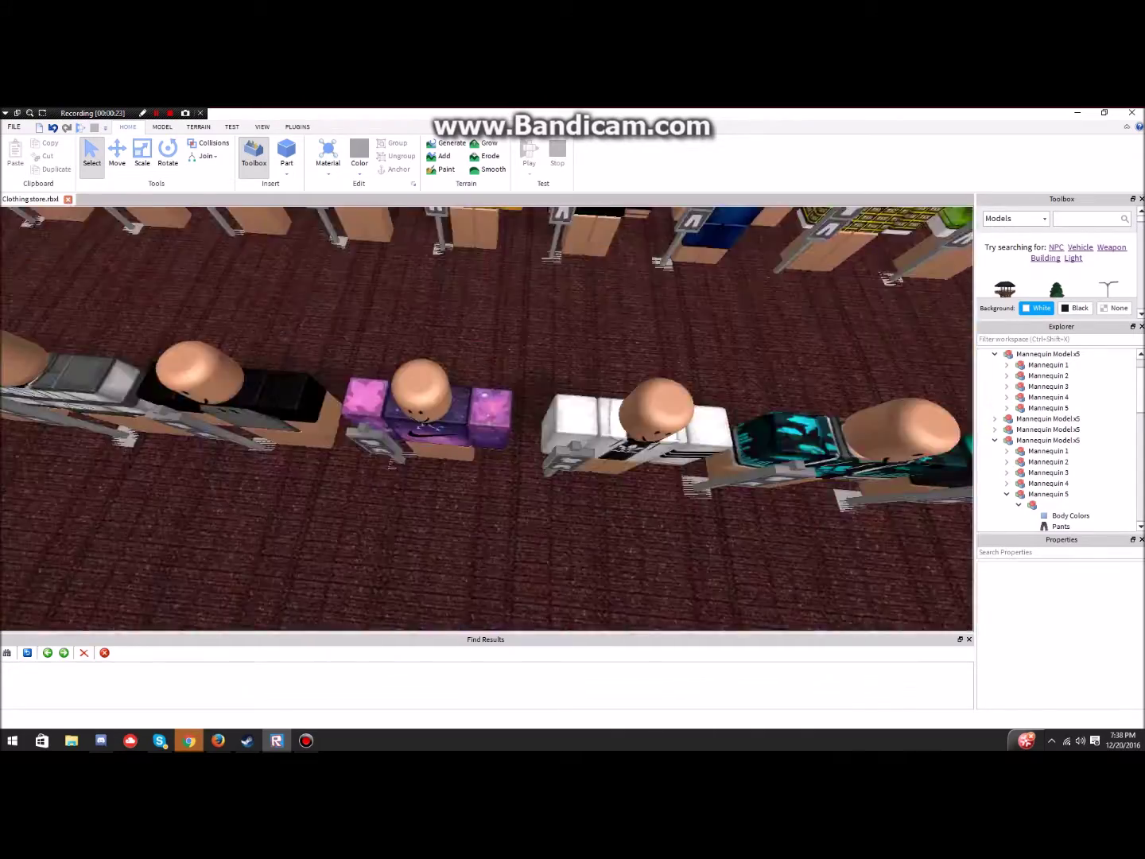
scroll(487, 419, down, 5)
scroll(486, 419, up, 3)
scroll(487, 419, down, 6)
right_drag(487, 419, 487, 385)
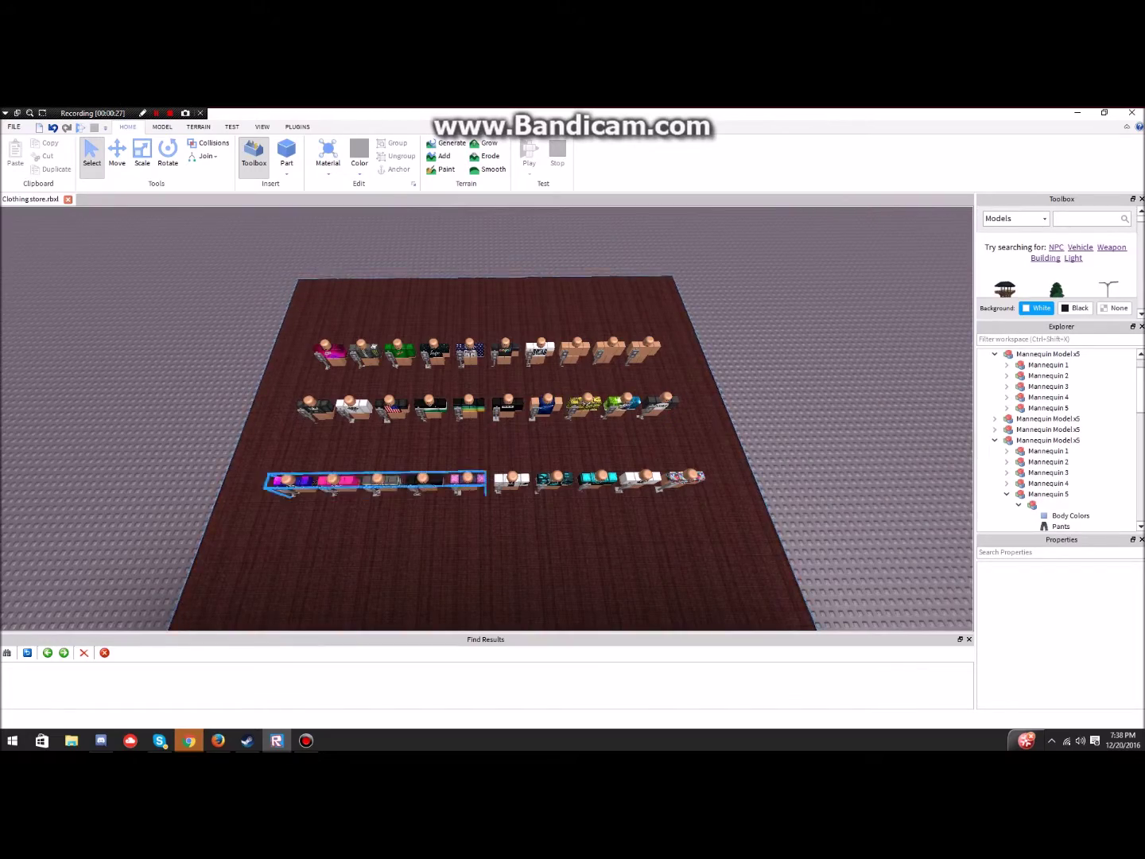
- Survey the empty baseplate area beside the brown store floor as a spot for new mannequins
scroll(461, 477, up, 4)
right_drag(461, 477, 334, 401)
key(w)
key(w)
key(s)
key(d)
key(a)
key(a)
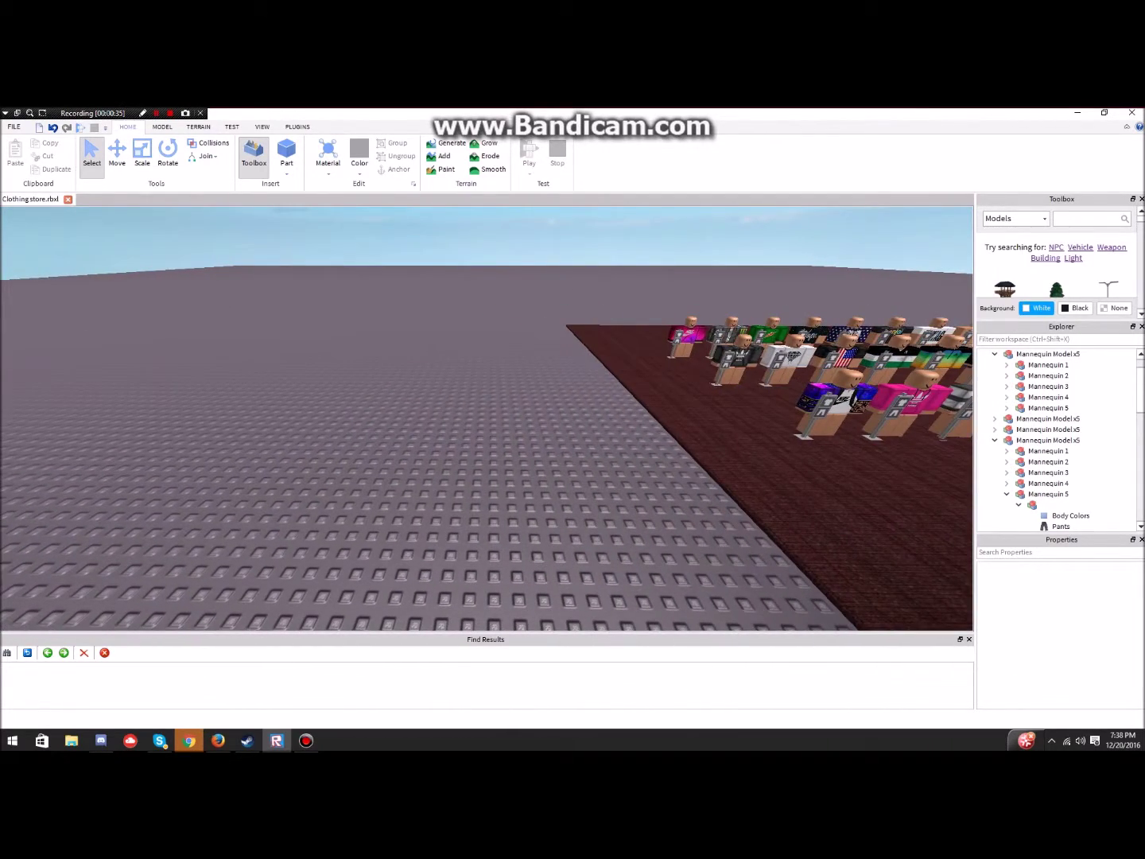
key(a)
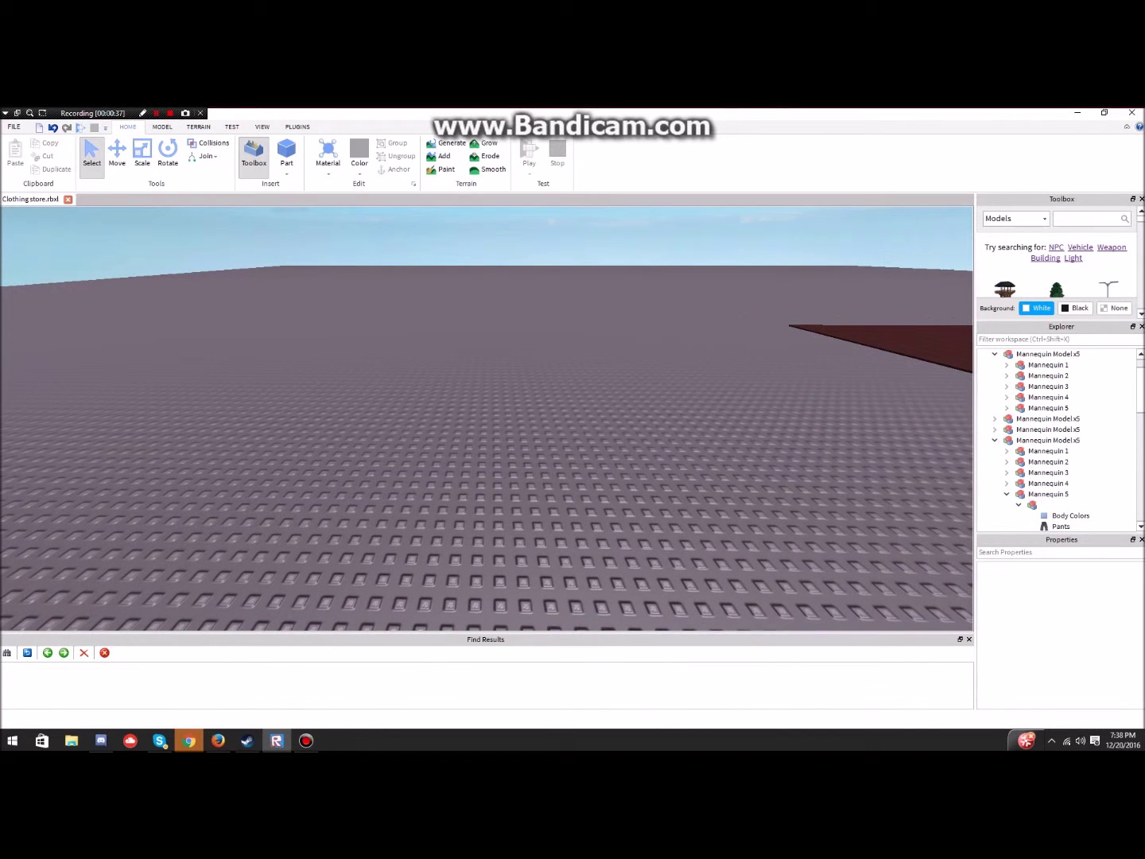
- Undock the Toolbox over the viewport and lengthen it to show several rows of models
click(253, 155)
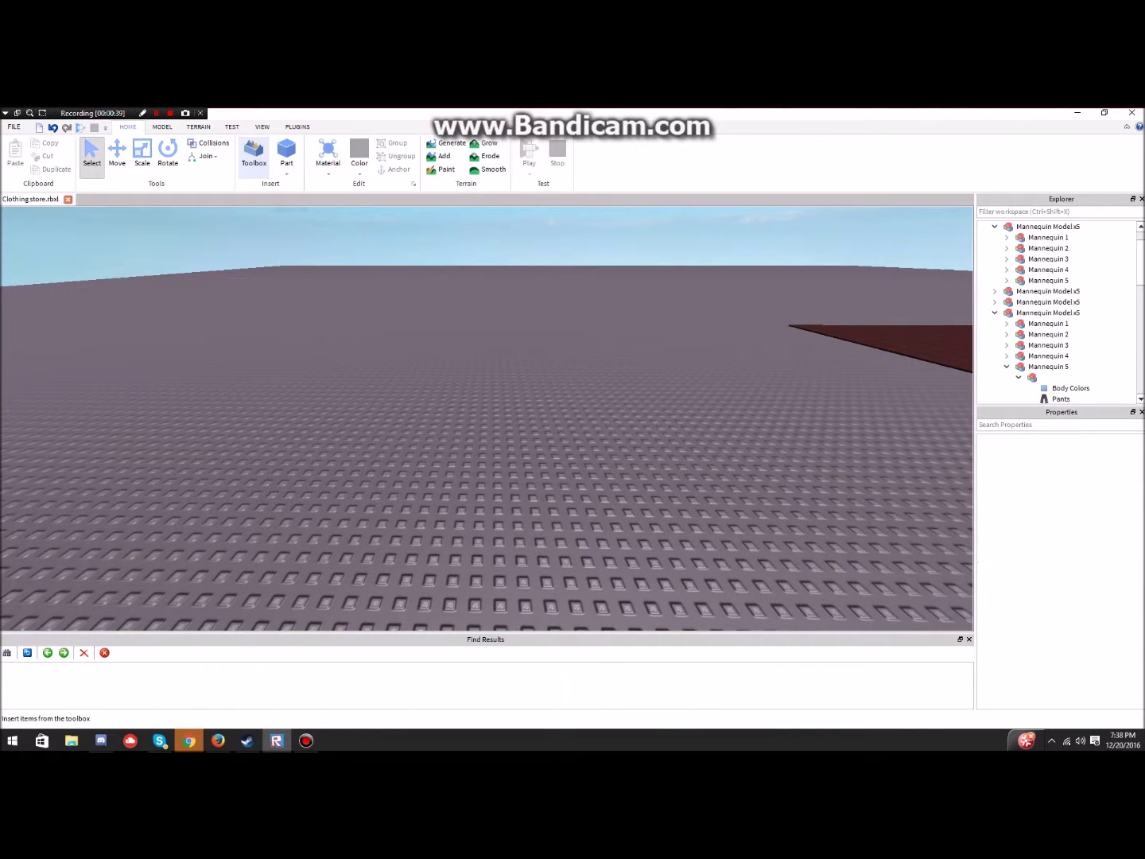
click(254, 155)
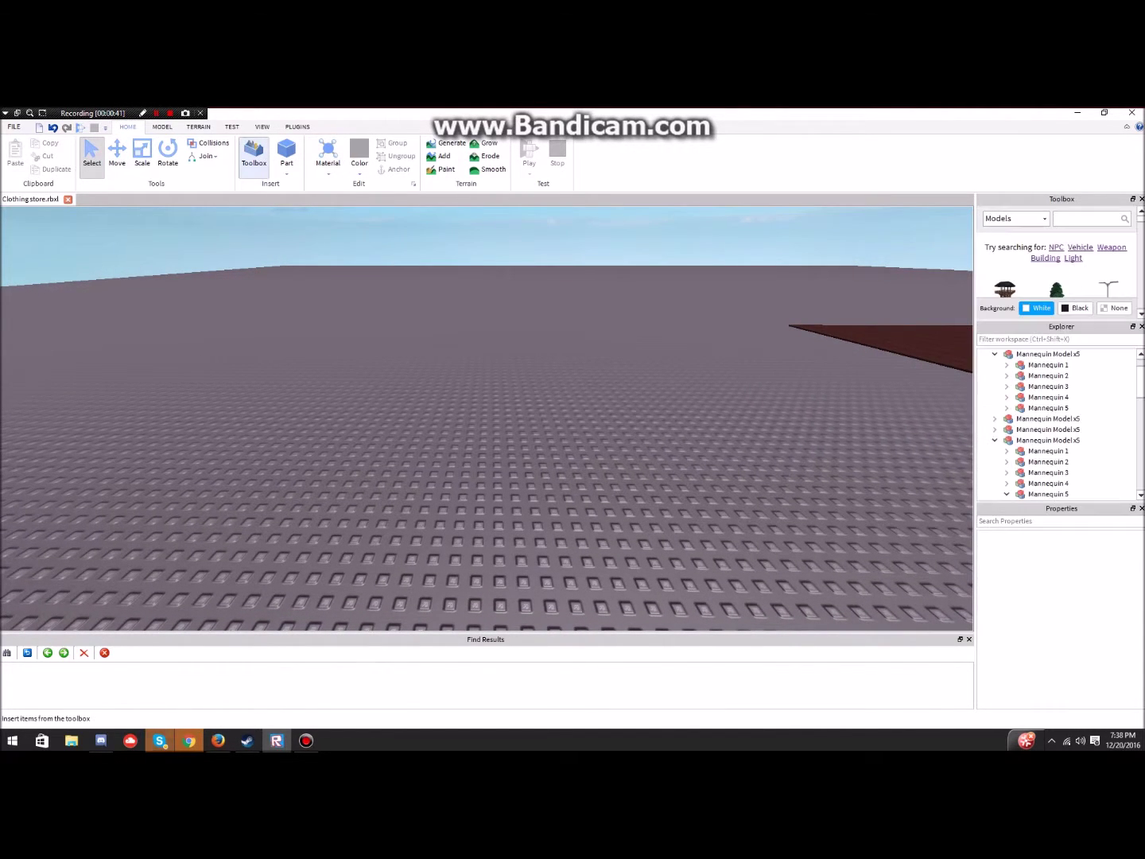
drag(1062, 199, 571, 212)
drag(486, 198, 508, 314)
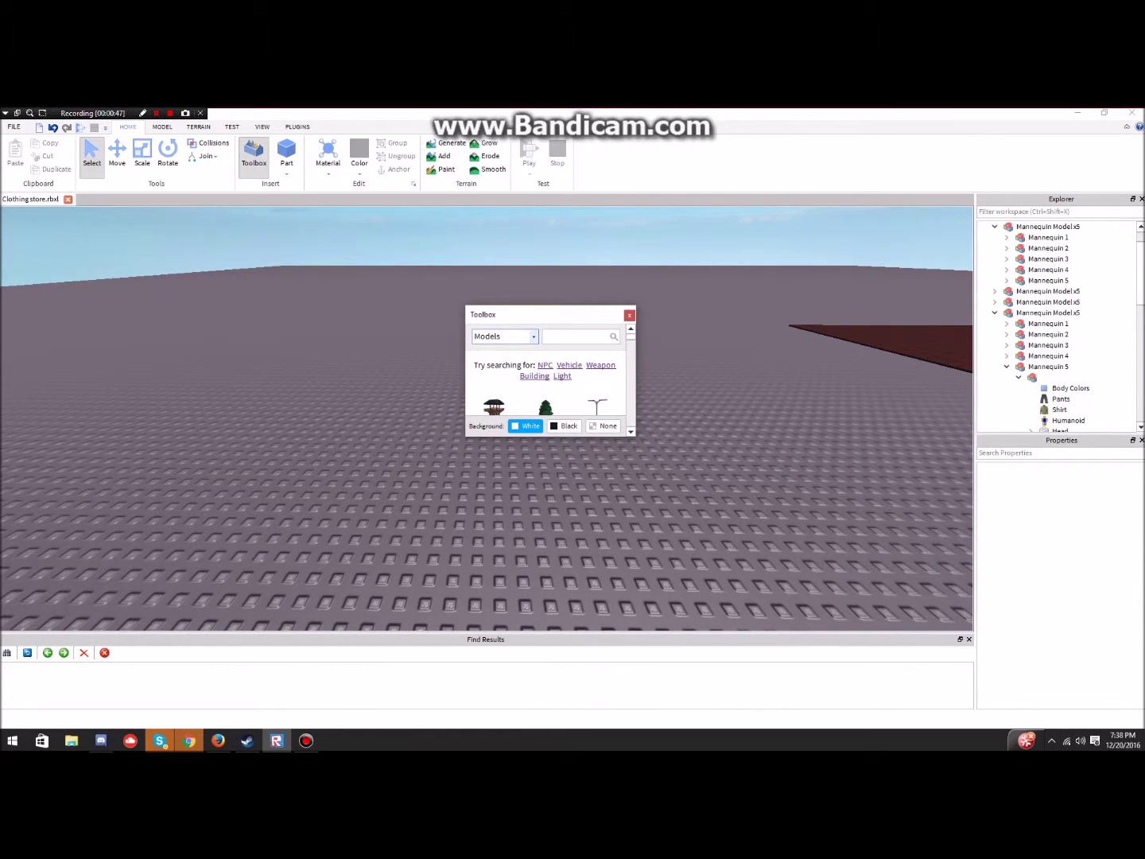
drag(585, 437, 585, 666)
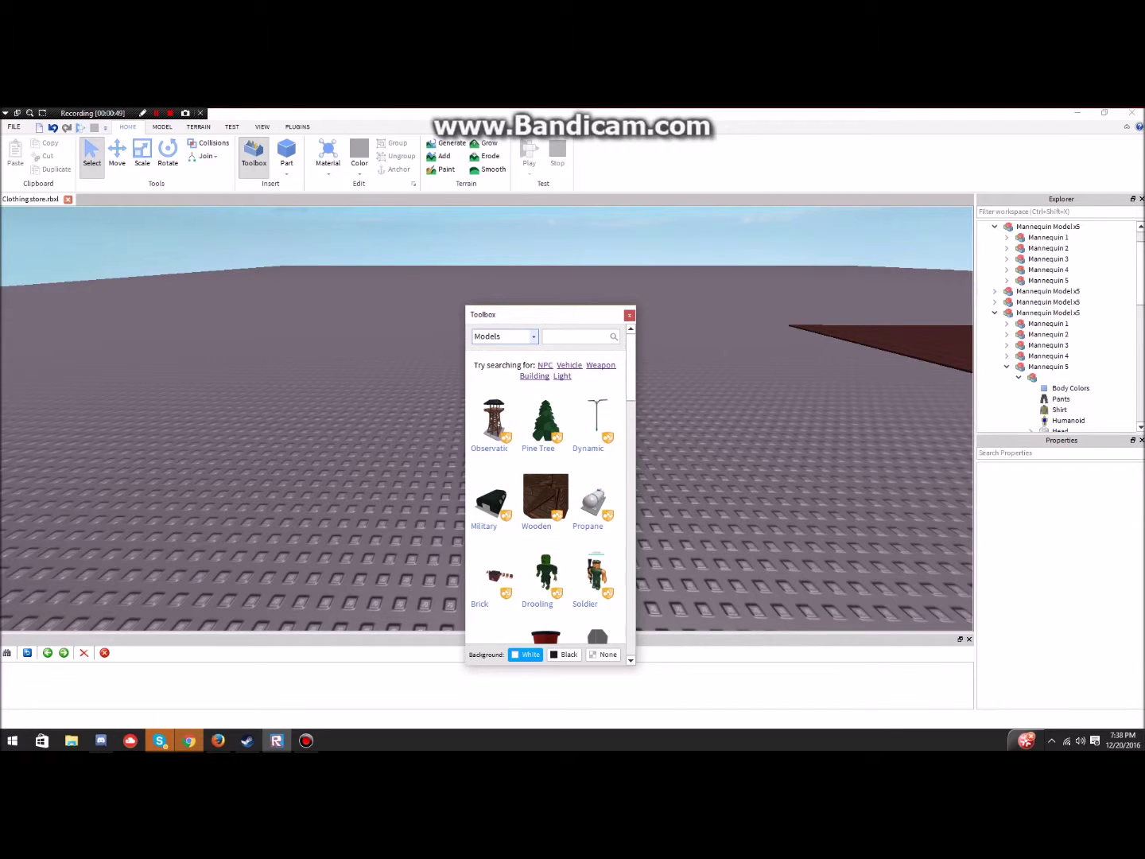
- Show My Models in the Toolbox and insert the five-mannequin model onto the empty baseplate
click(505, 336)
scroll(499, 397, down, 2)
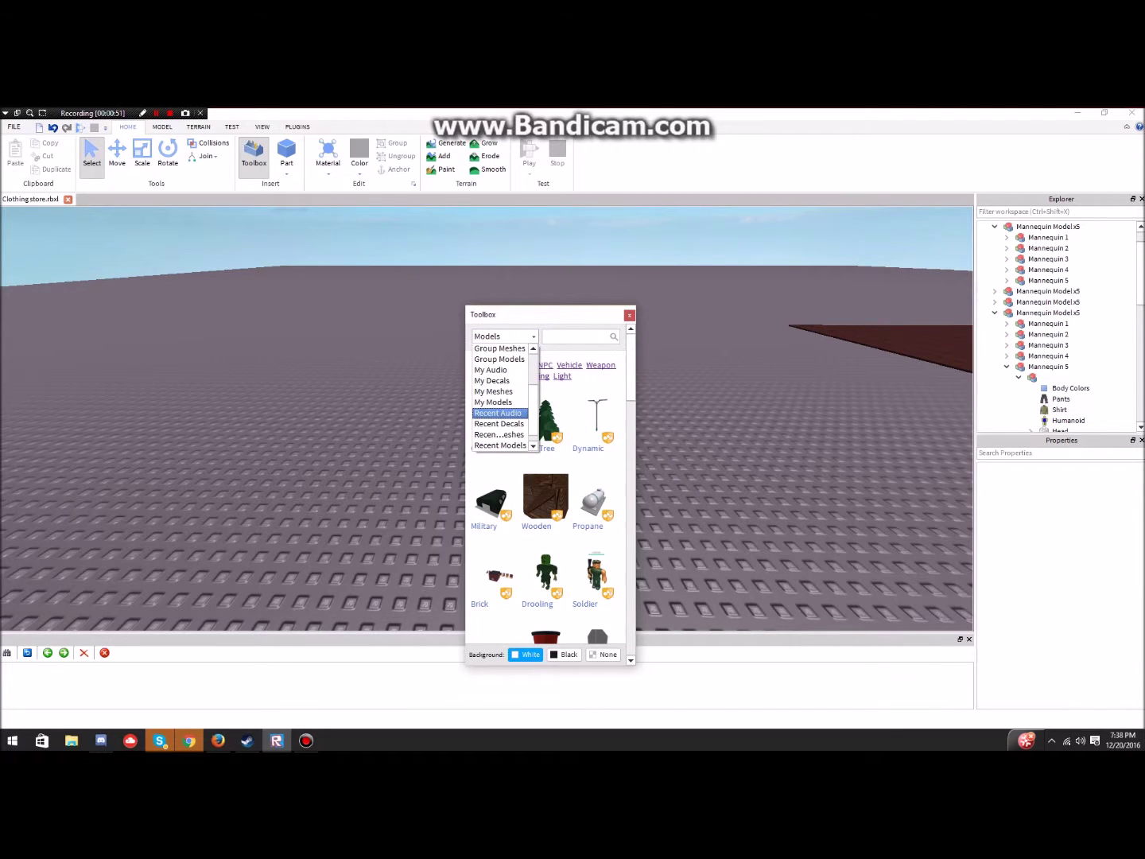
scroll(500, 397, up, 3)
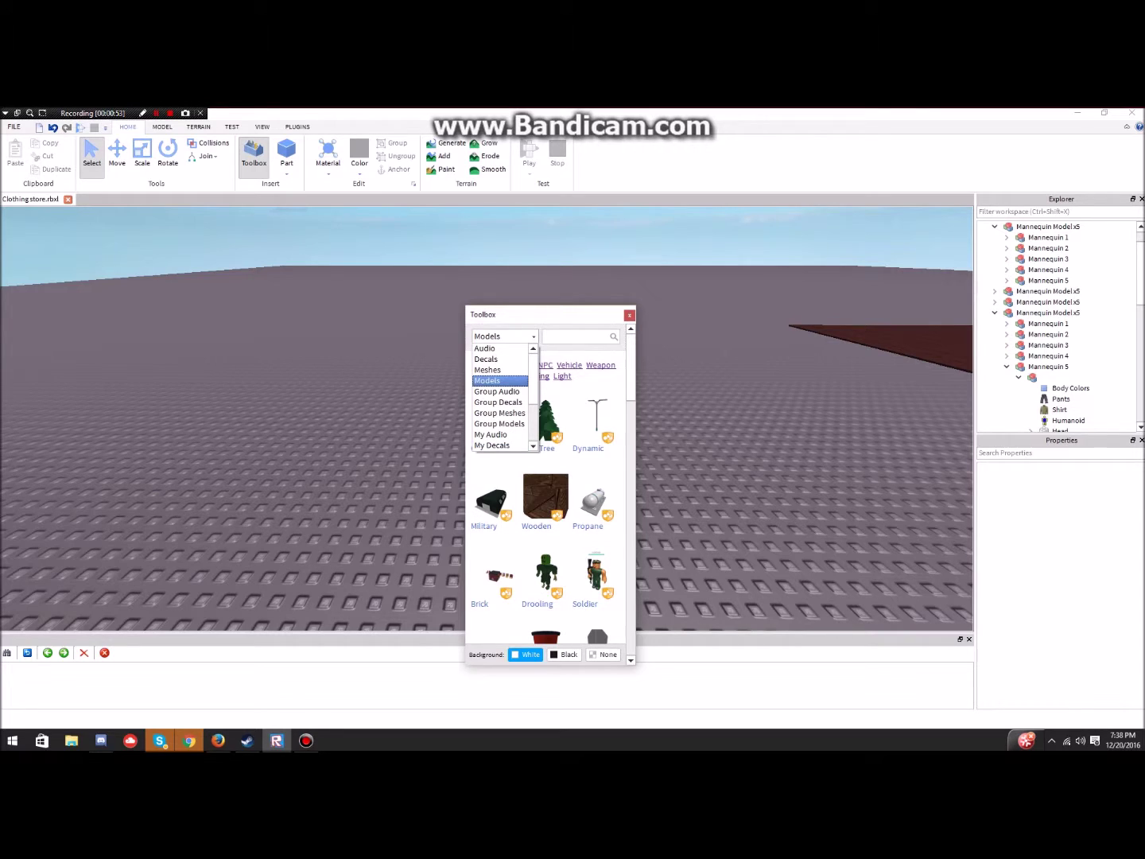
scroll(499, 398, down, 4)
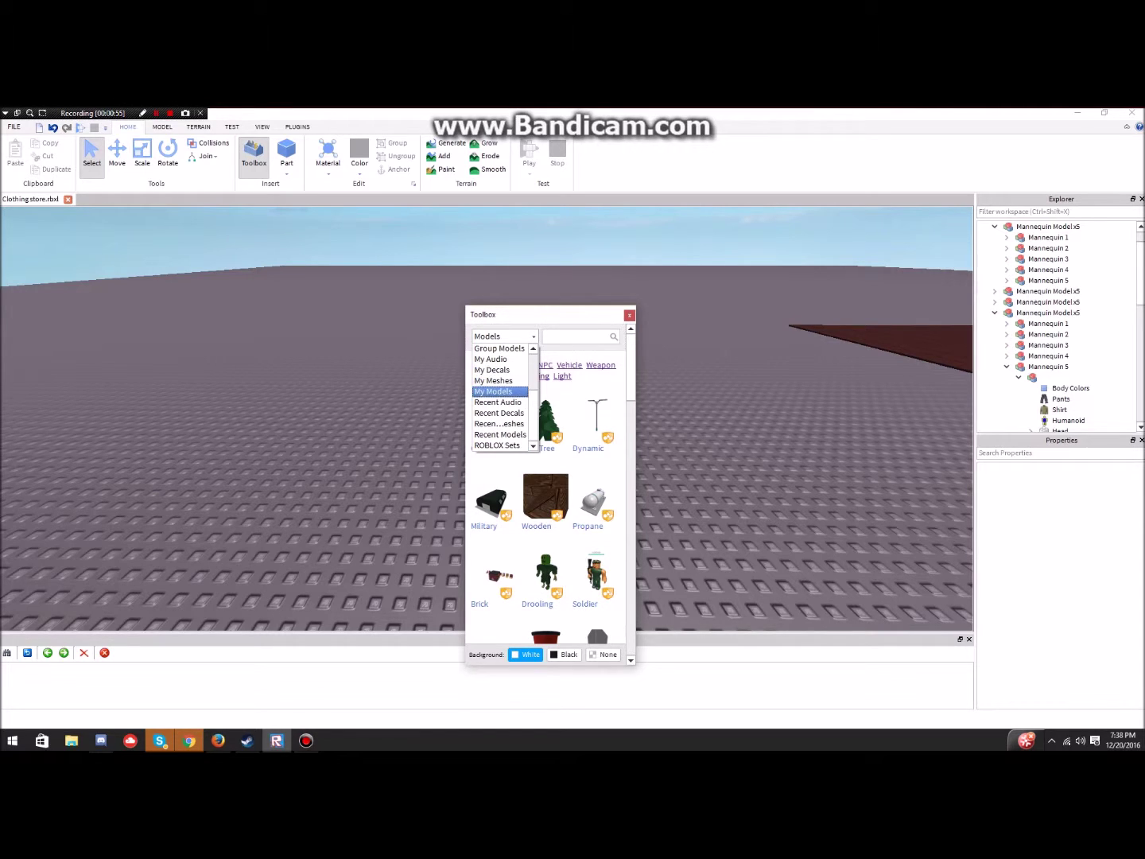
click(493, 391)
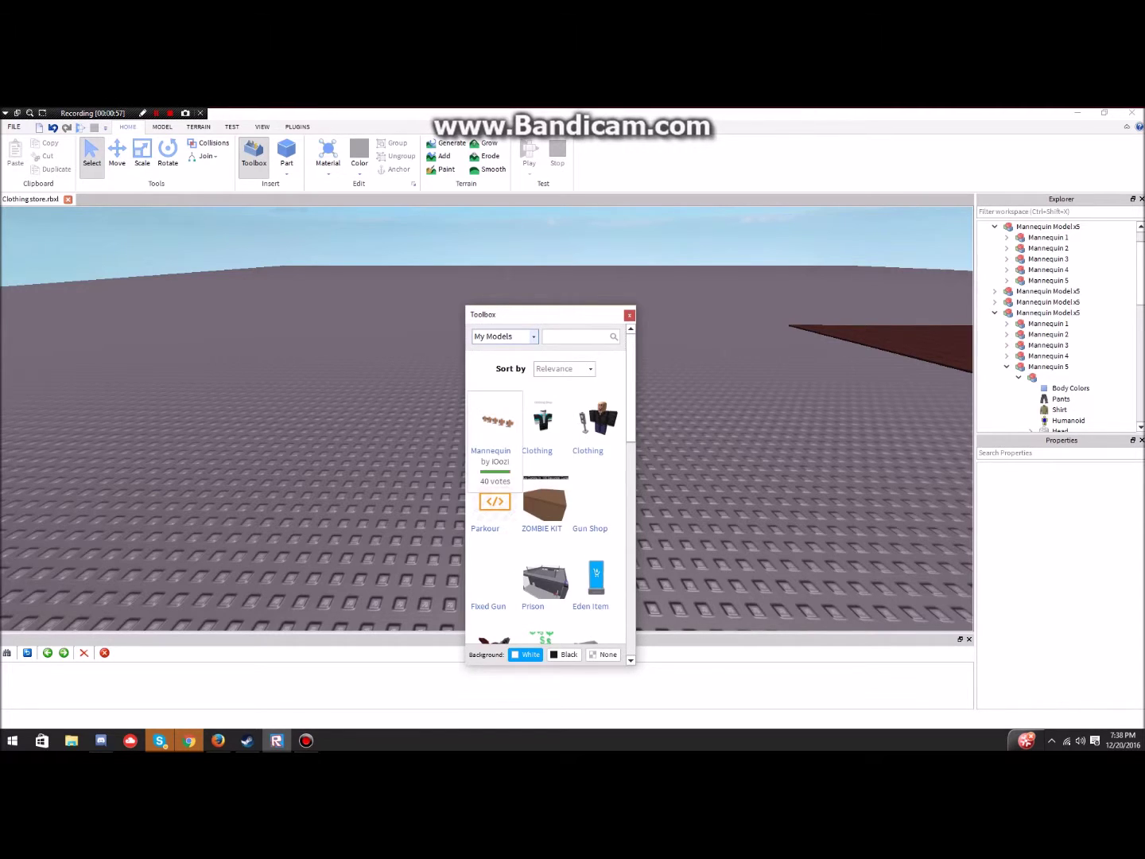
click(497, 421)
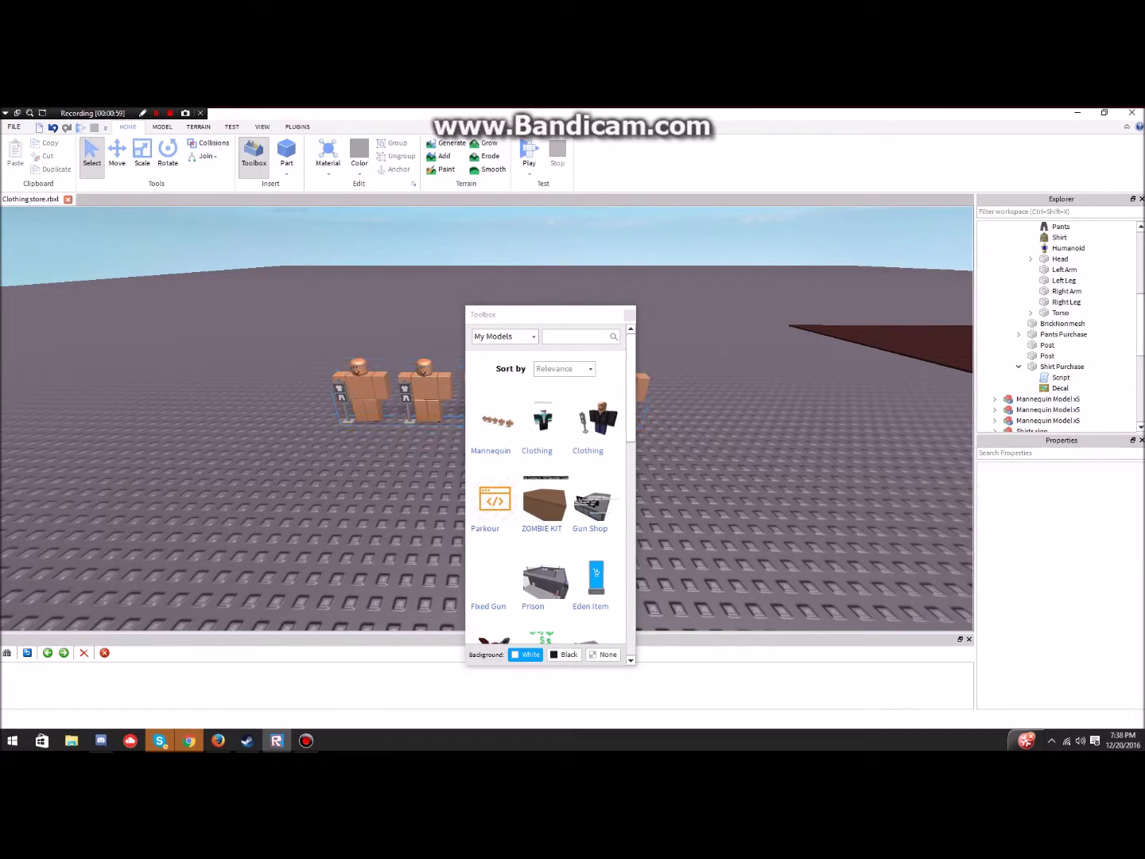
- Move the floating Toolbox clear of the inserted mannequins and view the row up close
drag(594, 316, 1070, 216)
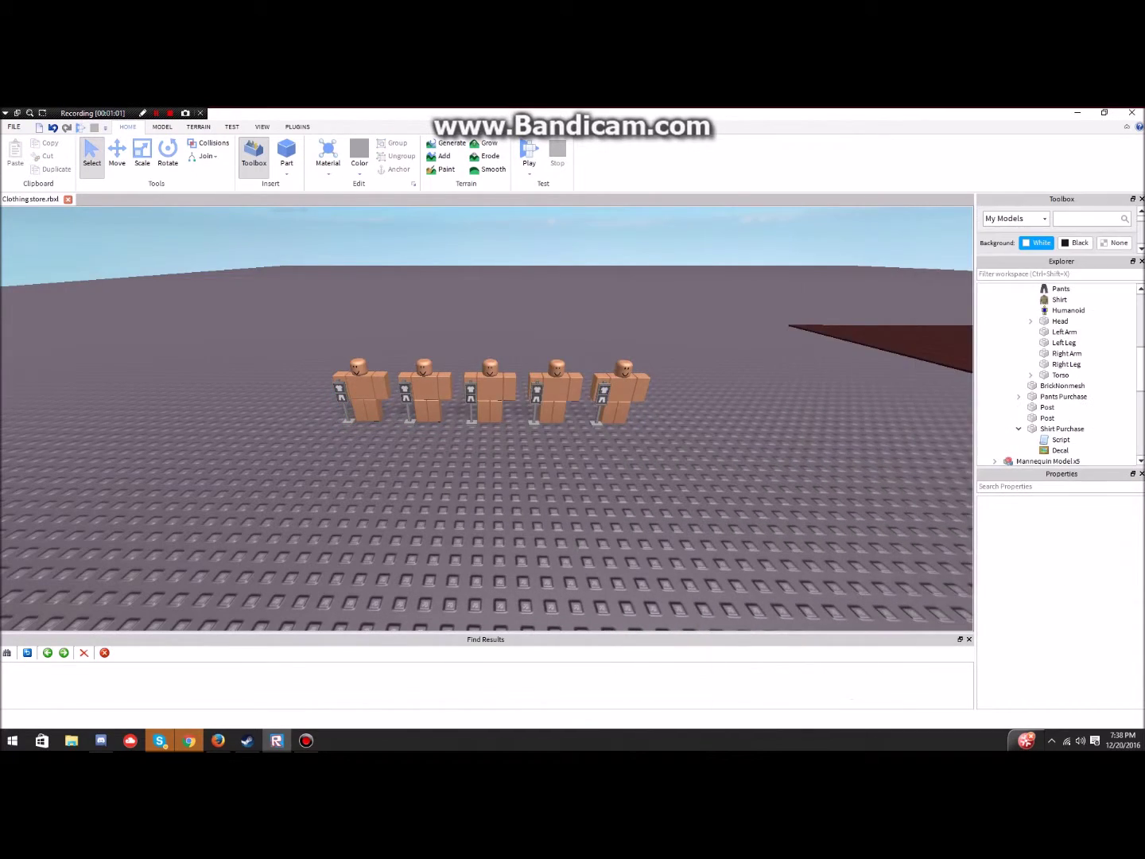
right_drag(684, 373, 628, 414)
key(s)
drag(1062, 198, 890, 232)
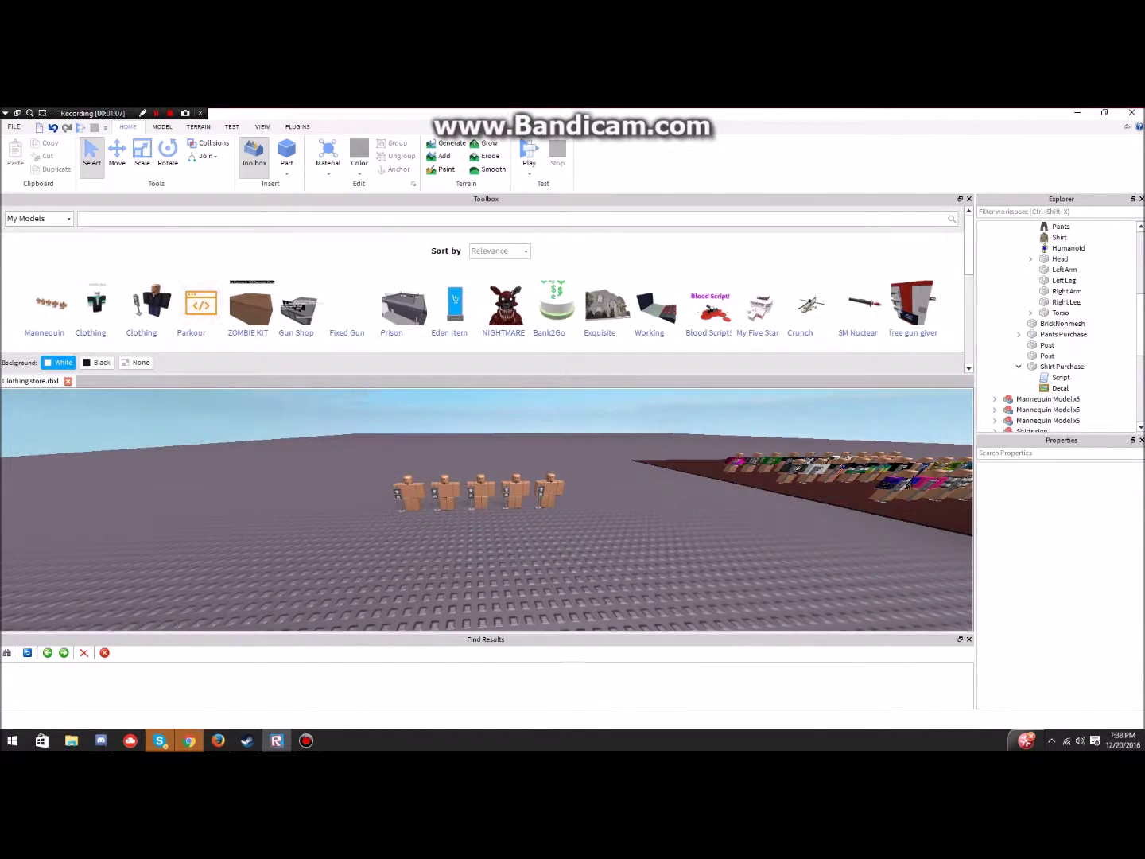
drag(740, 199, 818, 276)
right_drag(493, 453, 485, 517)
key(w)
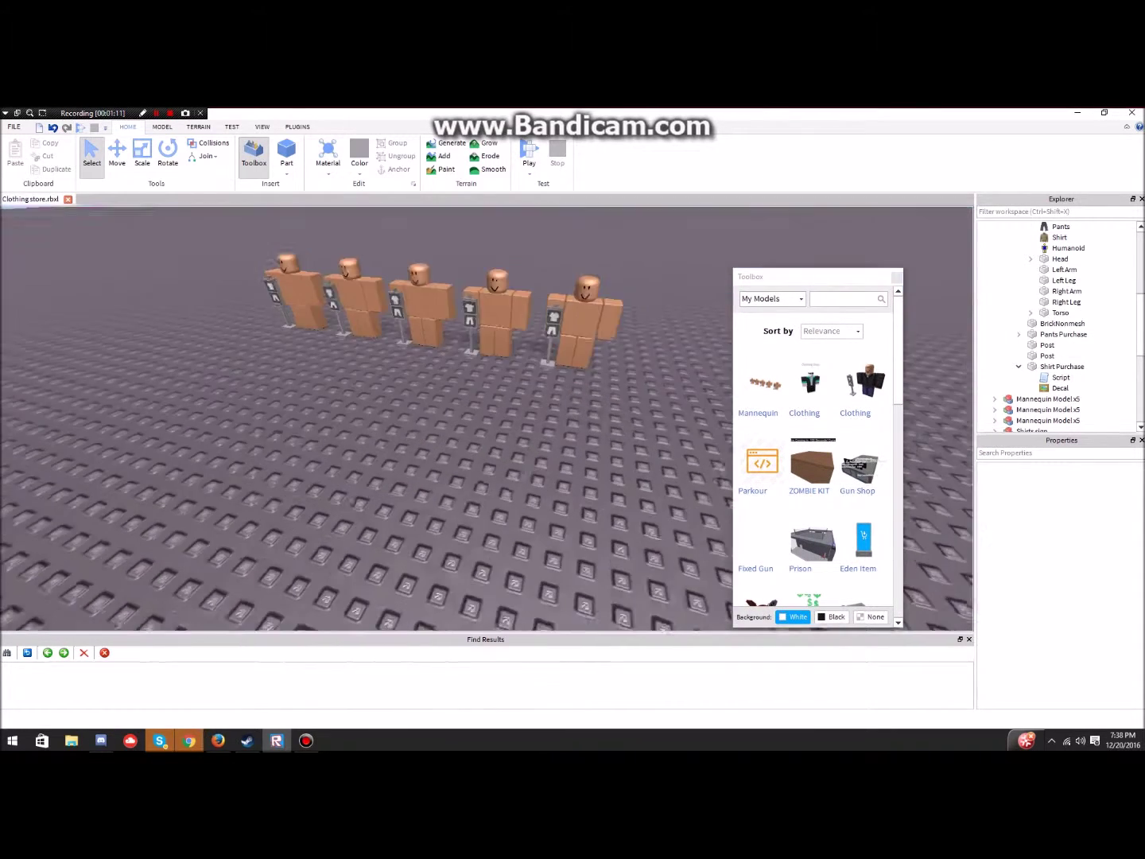
key(s)
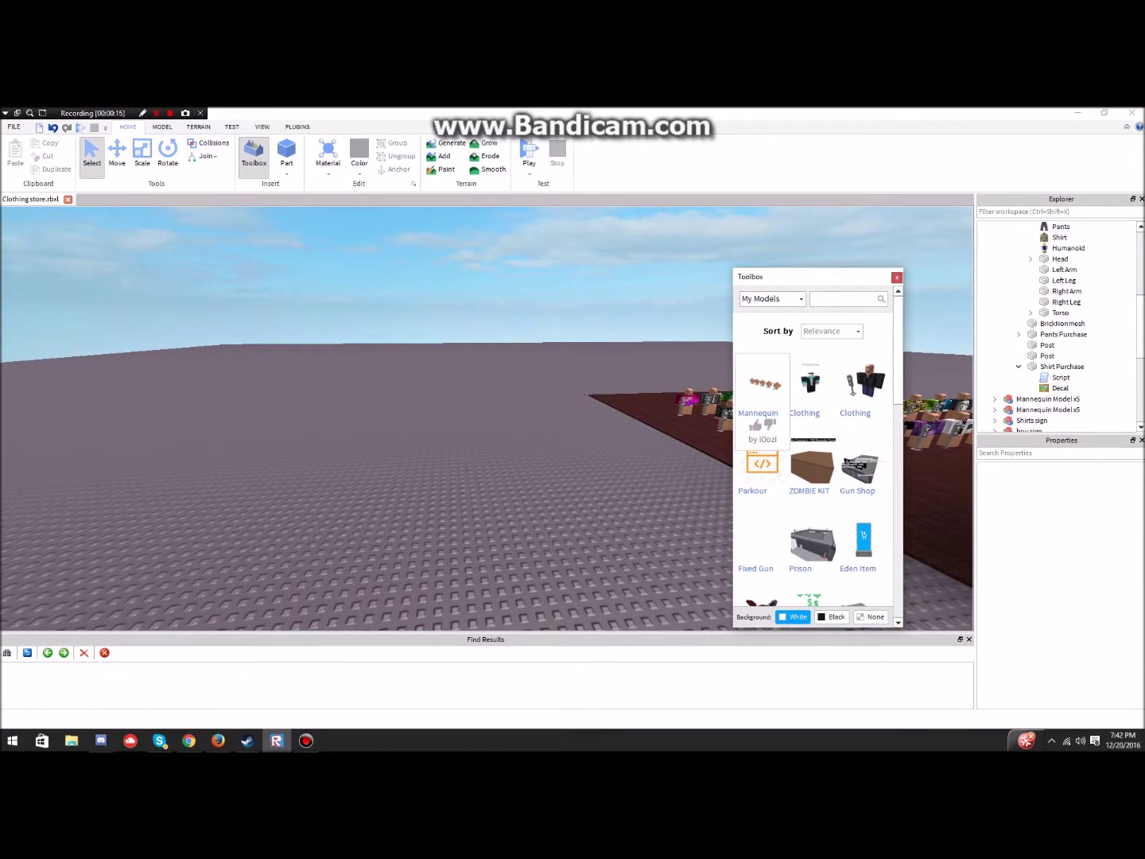
- Insert the Mannequin model from My Models onto the baseplate beside the store floor
click(762, 386)
right_drag(620, 421, 608, 374)
key(w)
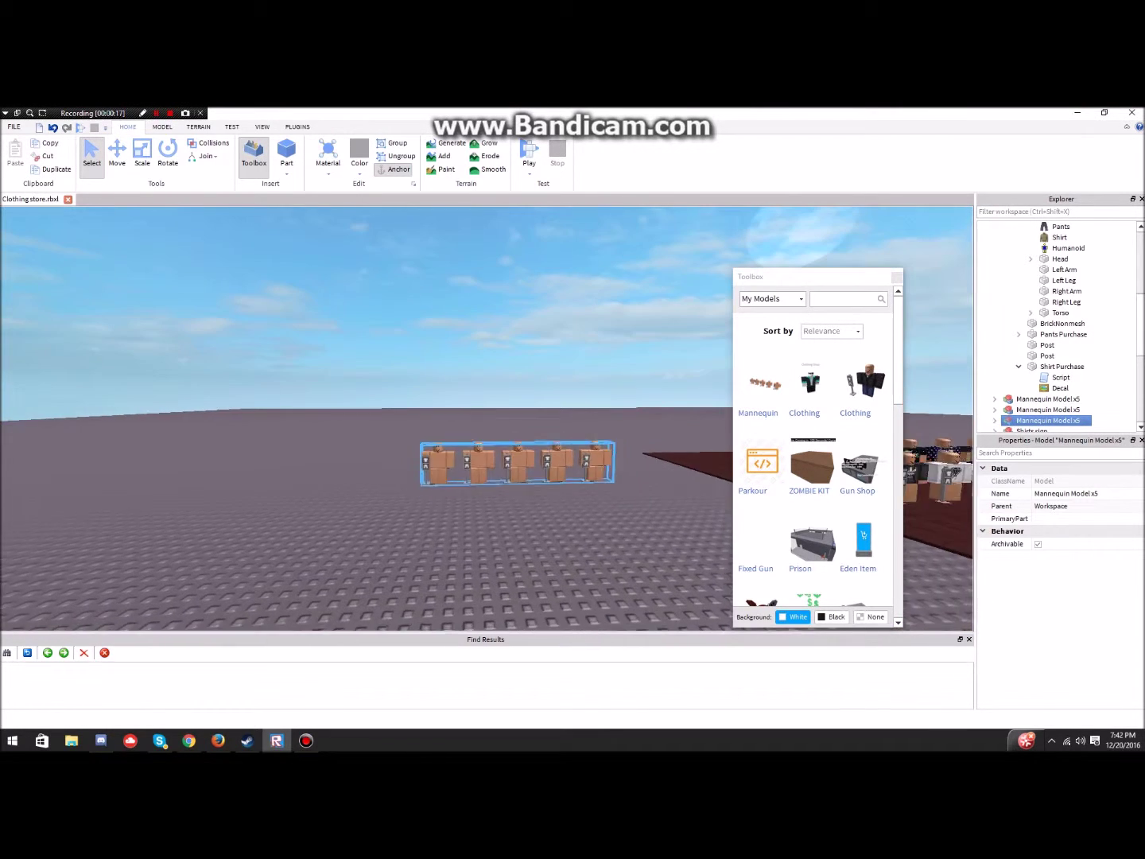
key(s)
- Reposition the floating Toolbox beside the new mannequins, keeping My Models as its category
drag(836, 282, 487, 219)
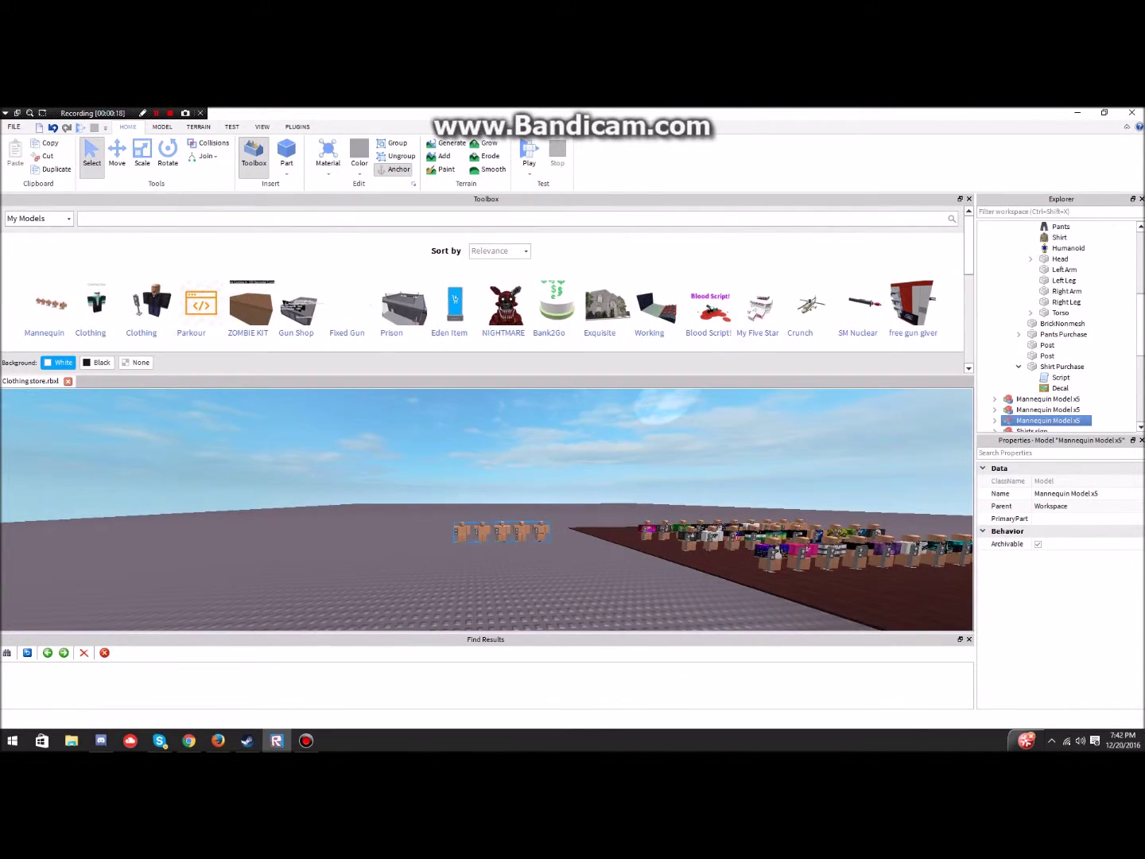
drag(626, 200, 673, 276)
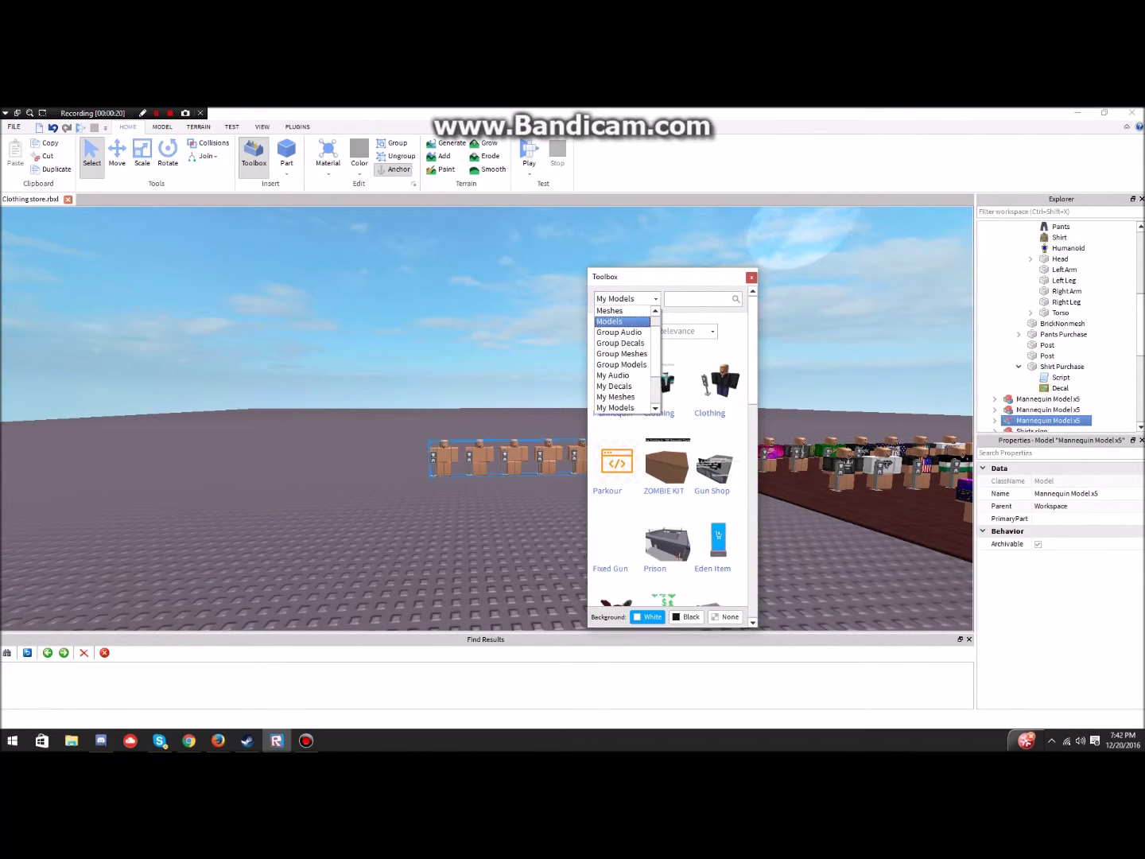
scroll(623, 333, down, 1)
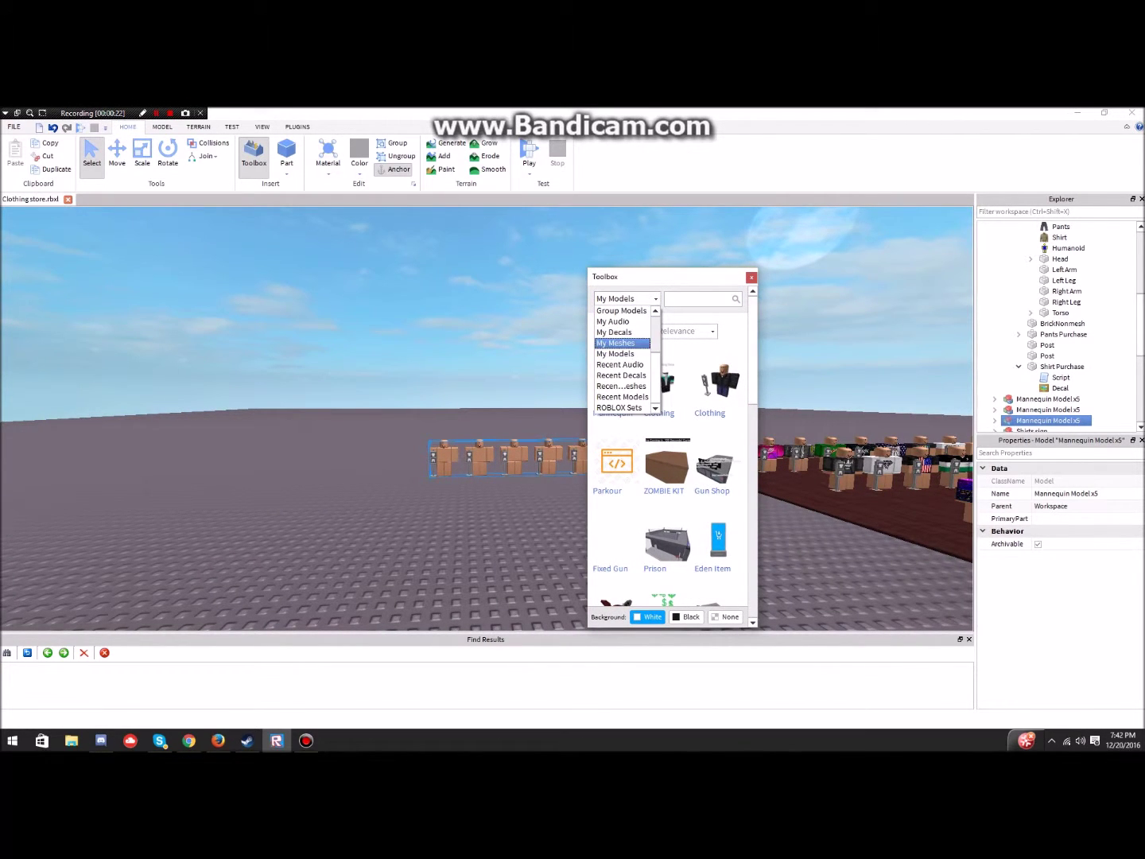
click(622, 354)
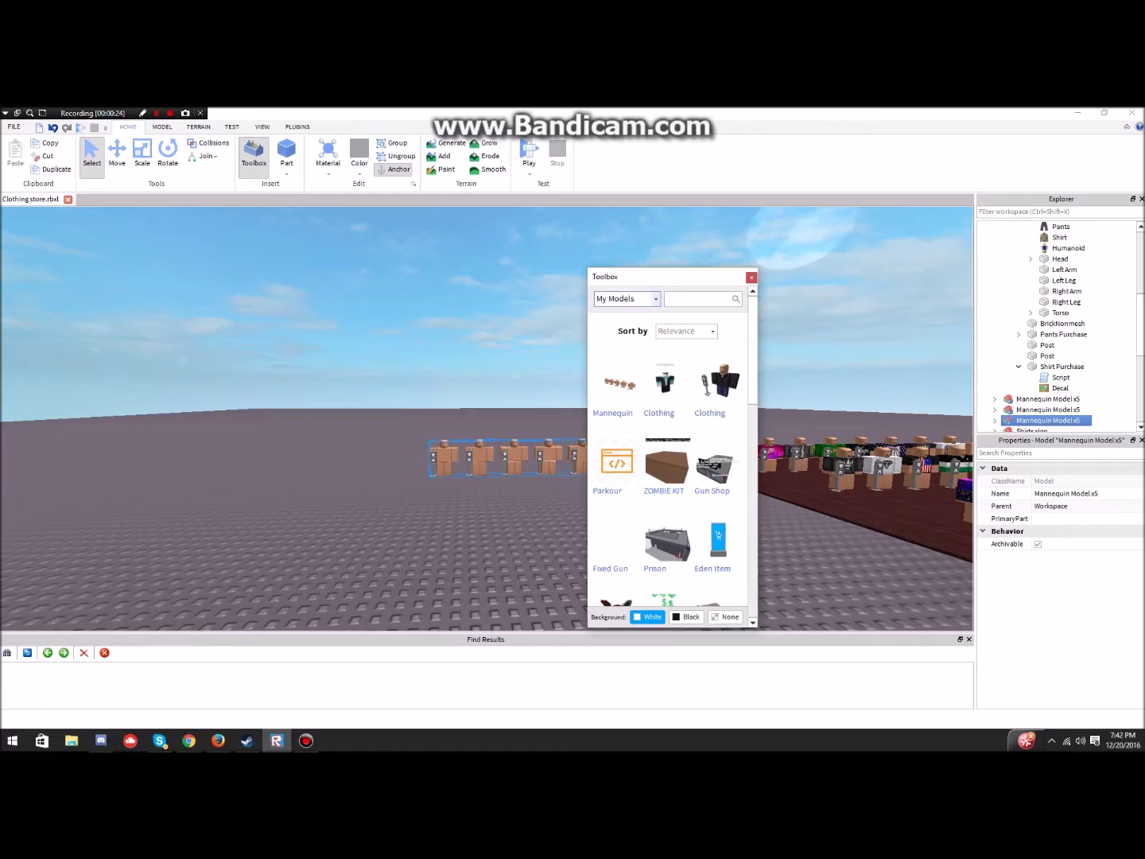
drag(683, 277, 798, 311)
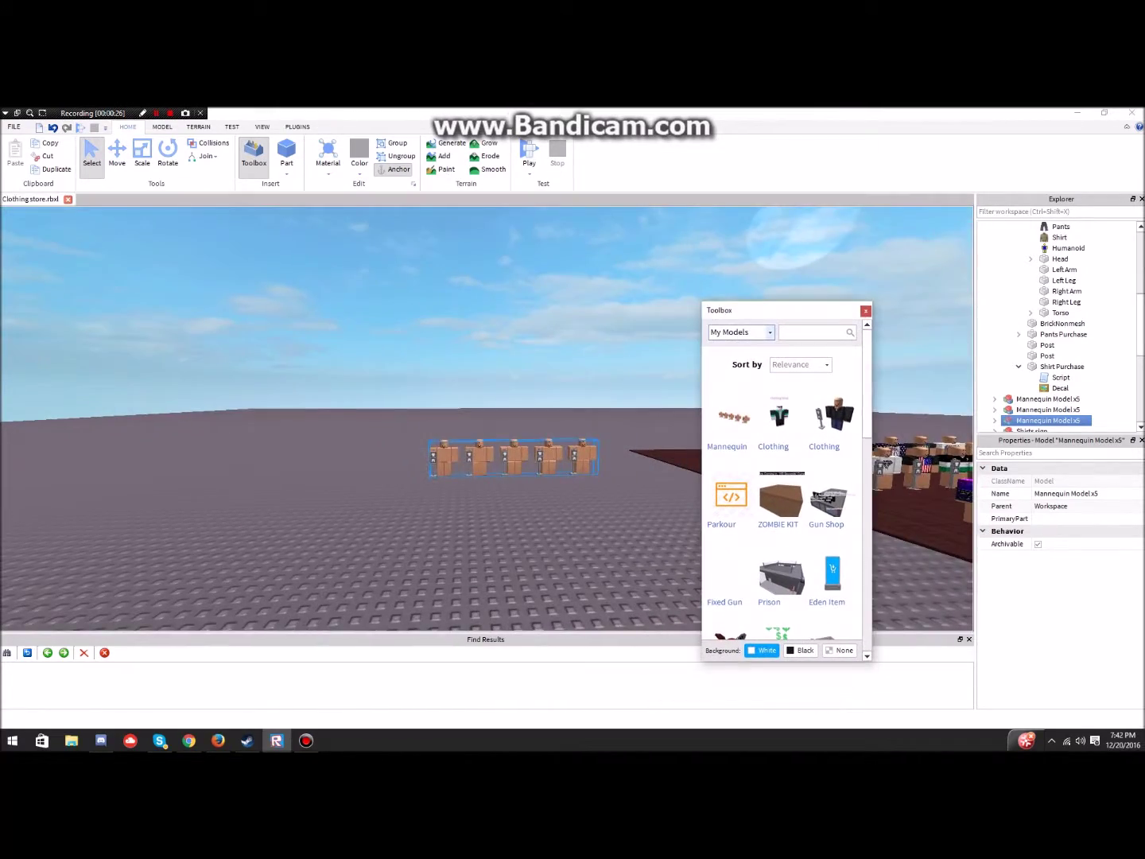
- Inspect the new row of five mannequins from close range and close the Toolbox
key(w)
right_drag(493, 413, 501, 465)
key(s)
key(w)
key(s)
key(w)
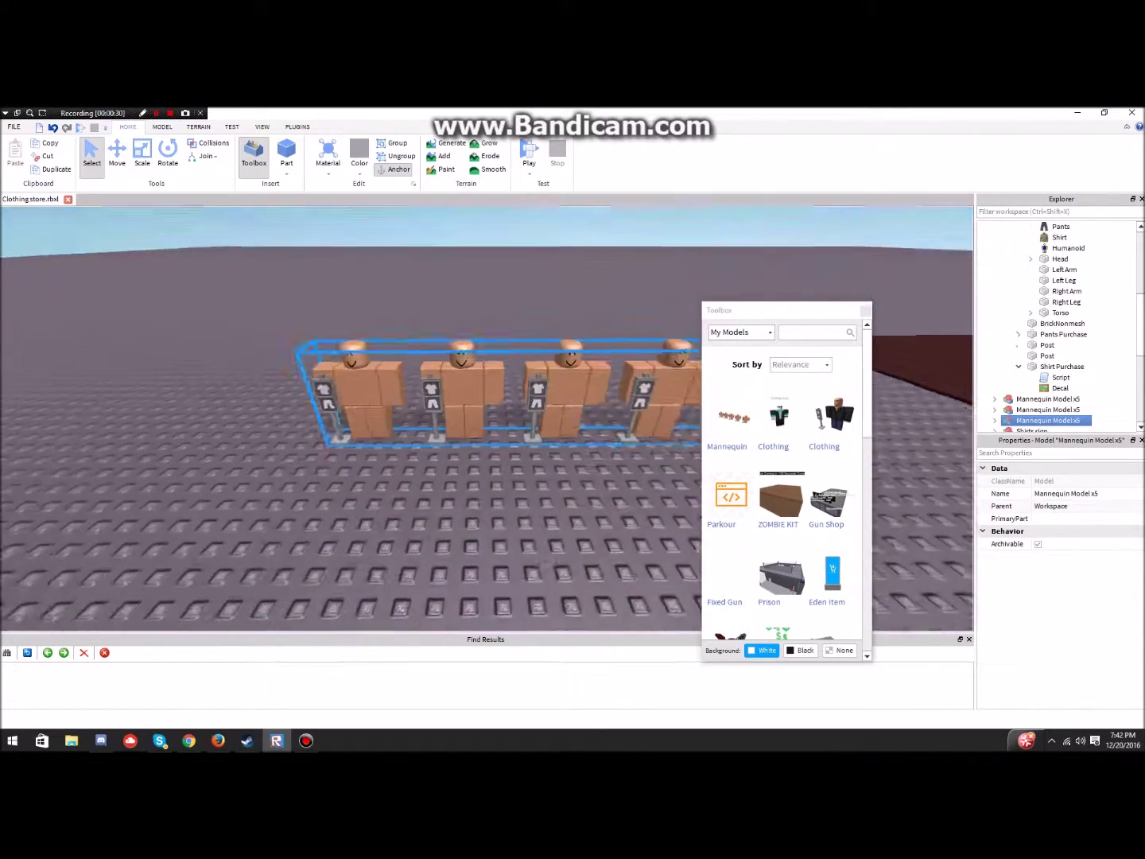
scroll(487, 398, down, 3)
click(866, 310)
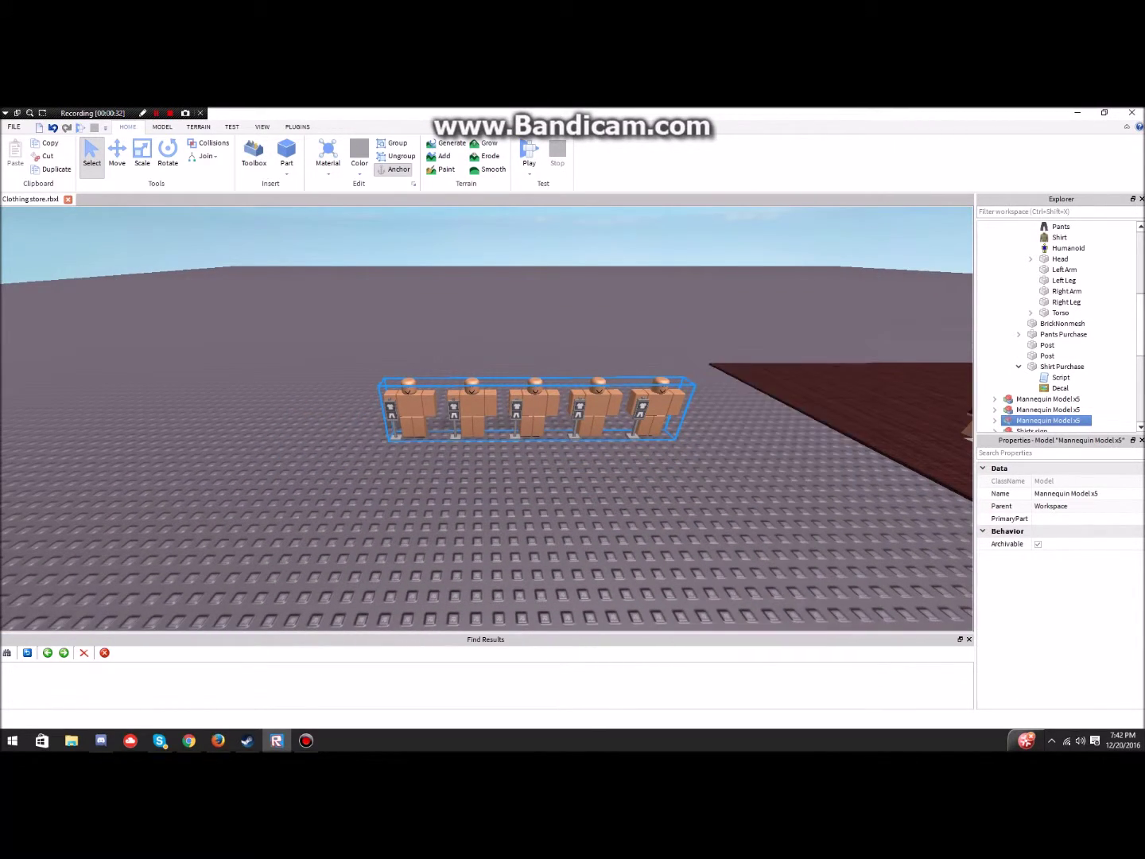
- Shift the row of five mannequins slightly forward on the baseplate
right_drag(509, 426, 556, 410)
scroll(557, 410, up, 3)
scroll(557, 410, down, 4)
drag(513, 415, 492, 445)
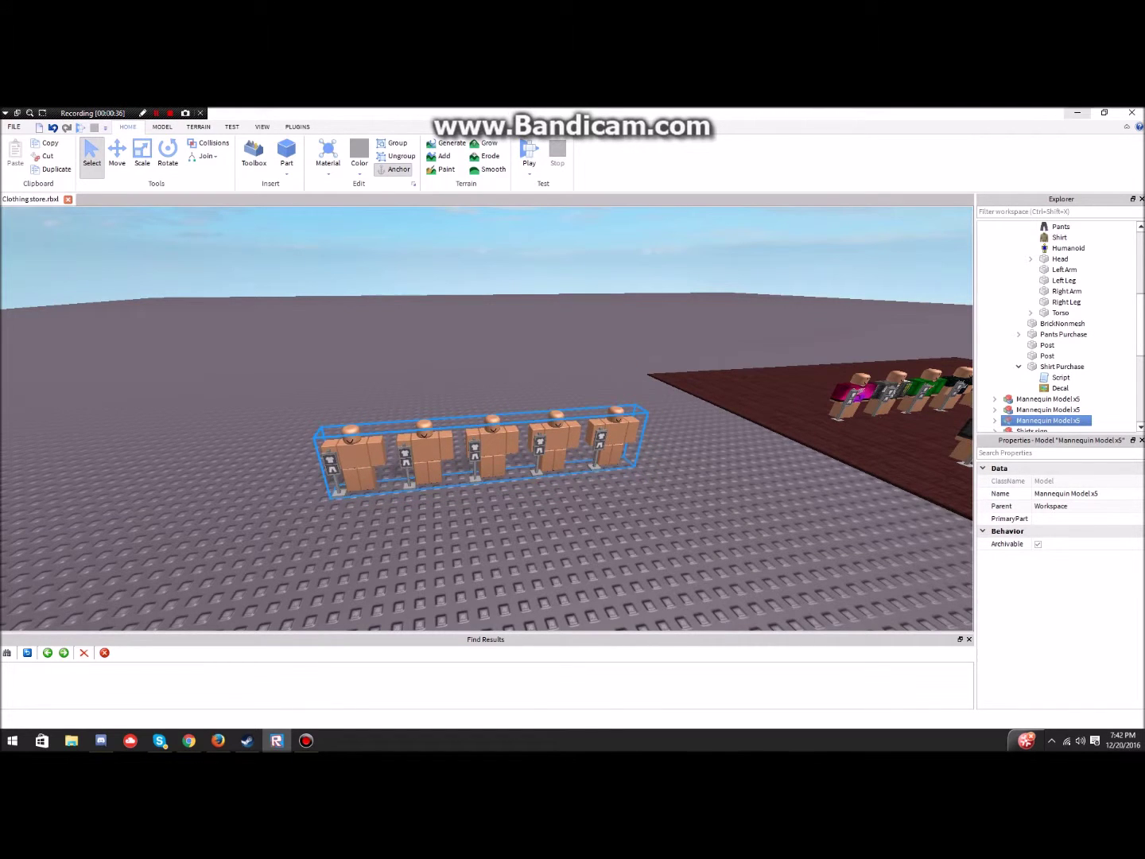
- Switch to the Roblox website in Firefox and open the Hats category of the catalog
click(1077, 112)
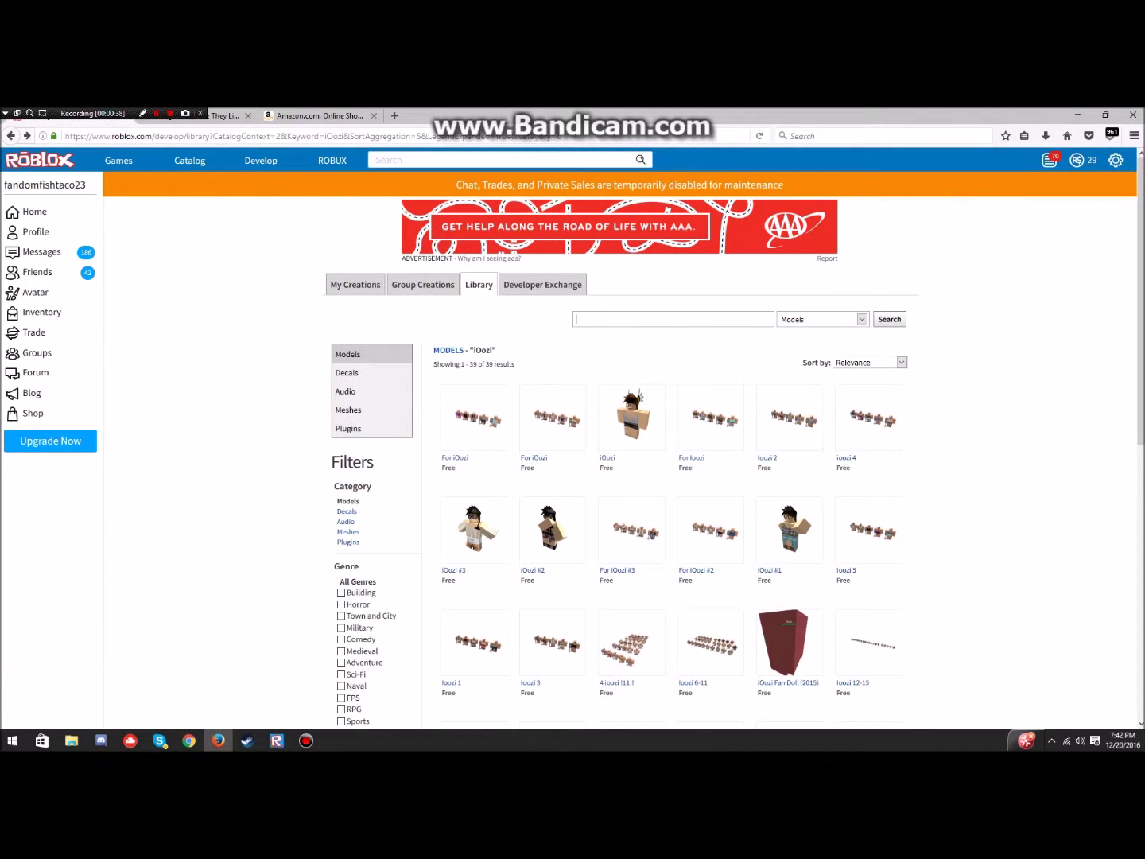
click(189, 160)
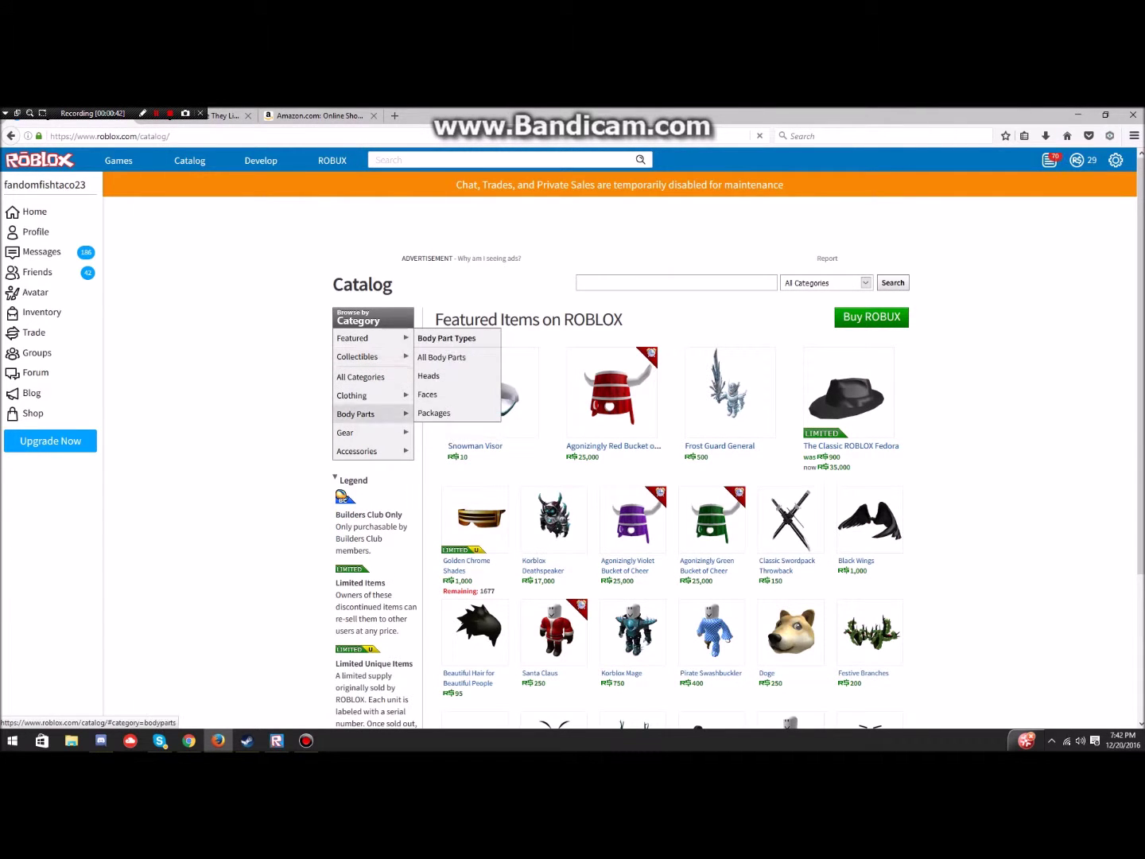
mouse_move(374, 395)
click(429, 376)
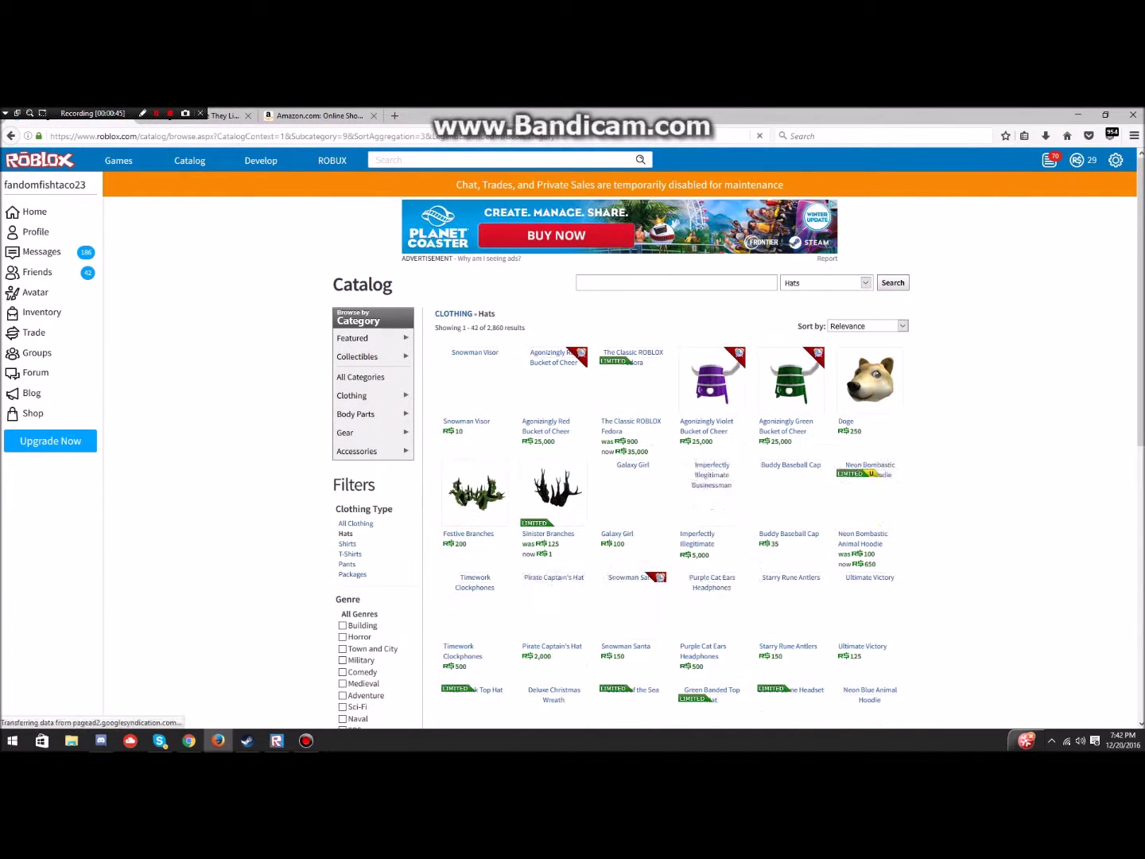
- Look through the catalog's hats and open the Shirts category under Clothing
scroll(632, 238, down, 5)
scroll(628, 203, down, 1)
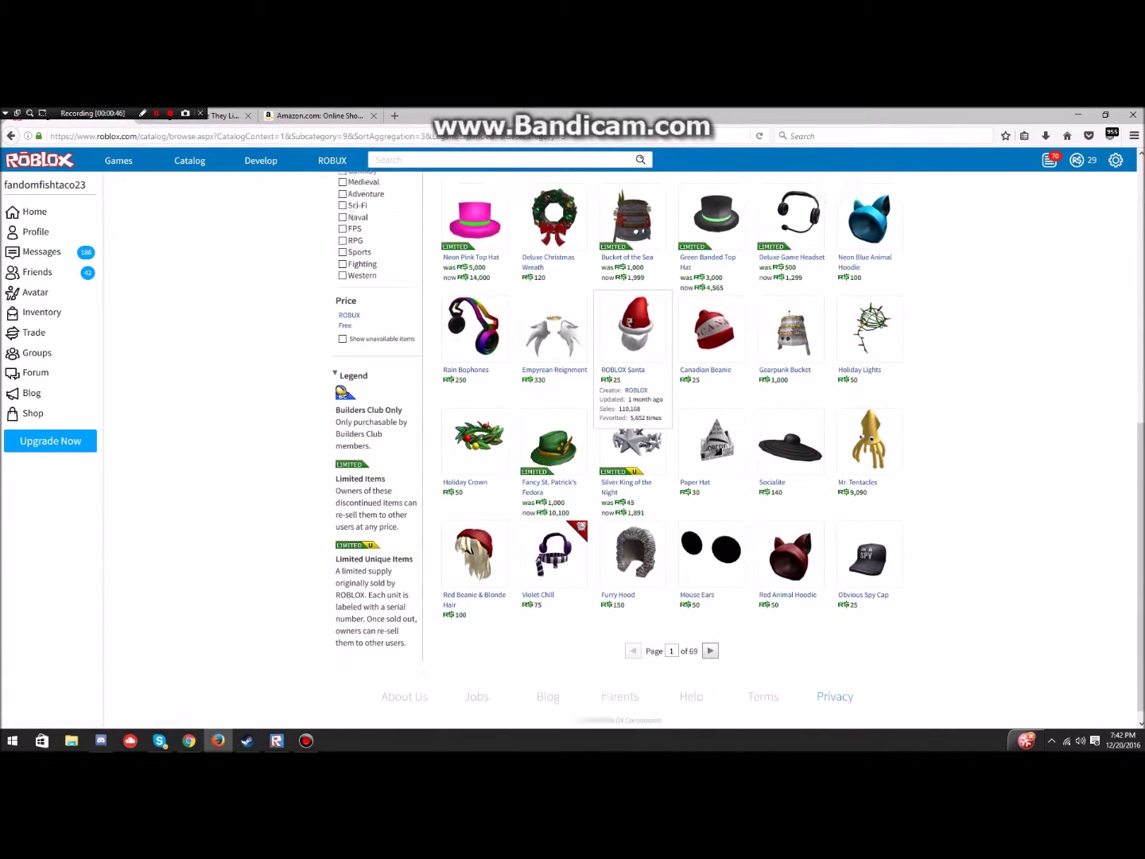
scroll(589, 318, up, 6)
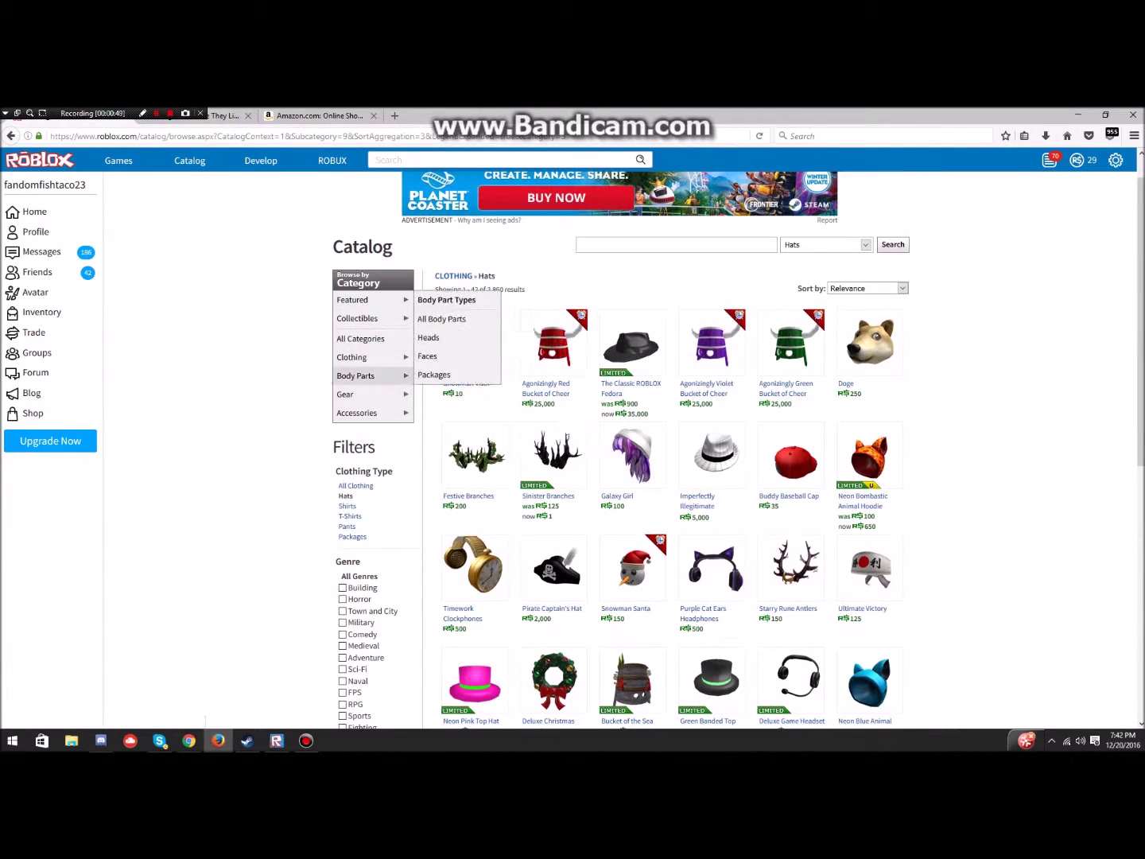
mouse_move(366, 357)
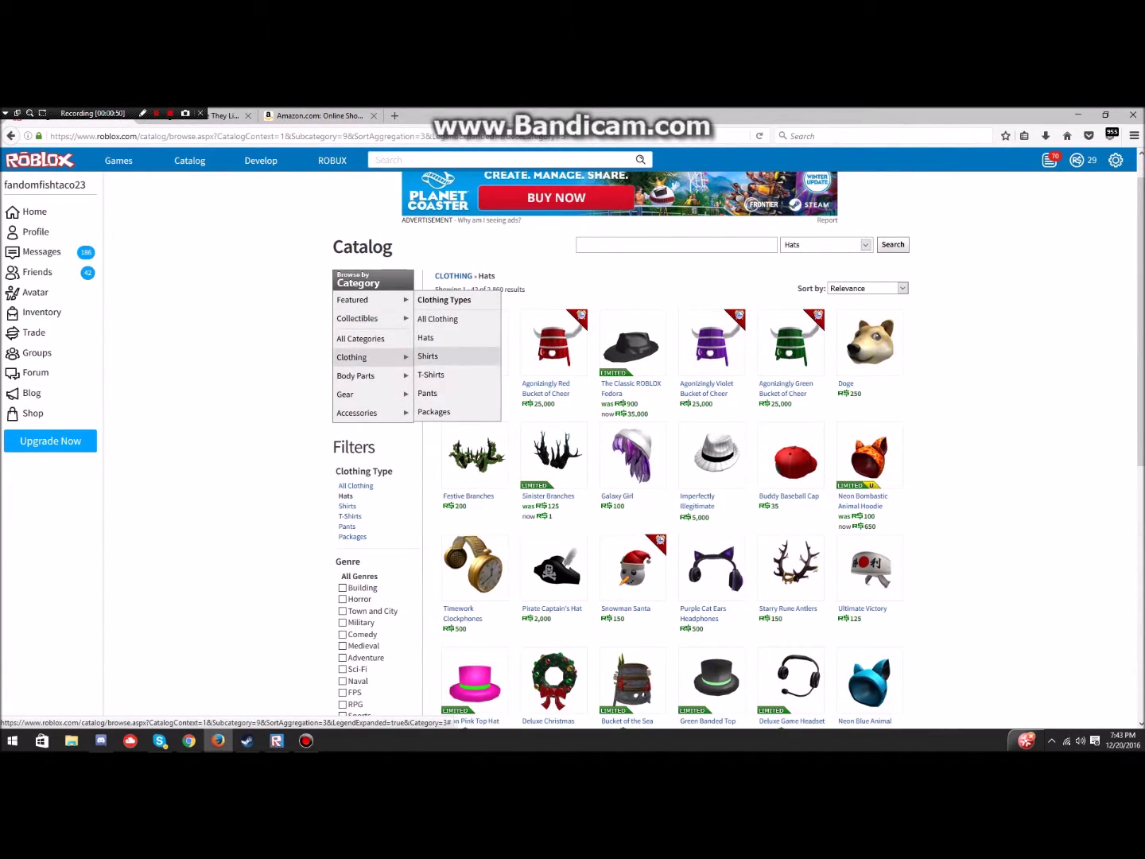
click(445, 358)
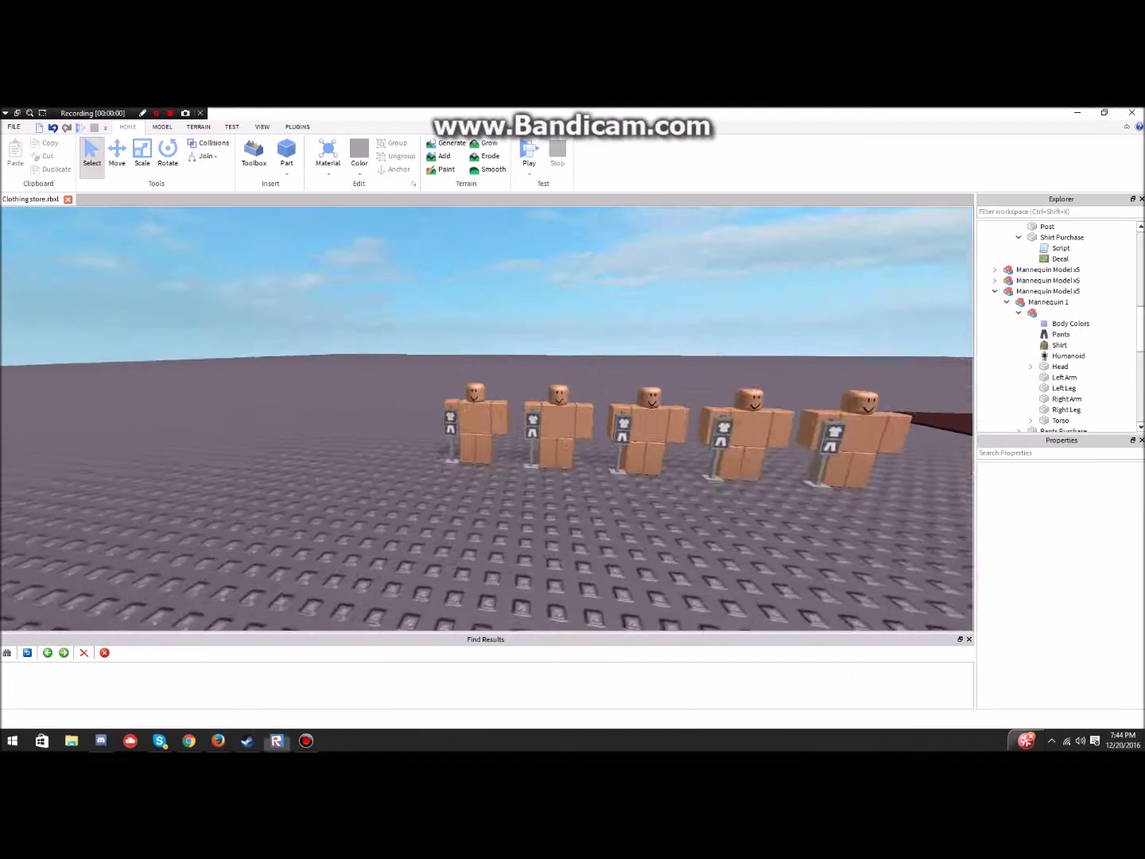
- Set the ShirtTemplate of Mannequin 1's shirt to the asset with ID 146978986
scroll(485, 414, up, 3)
scroll(485, 413, down, 3)
key(a)
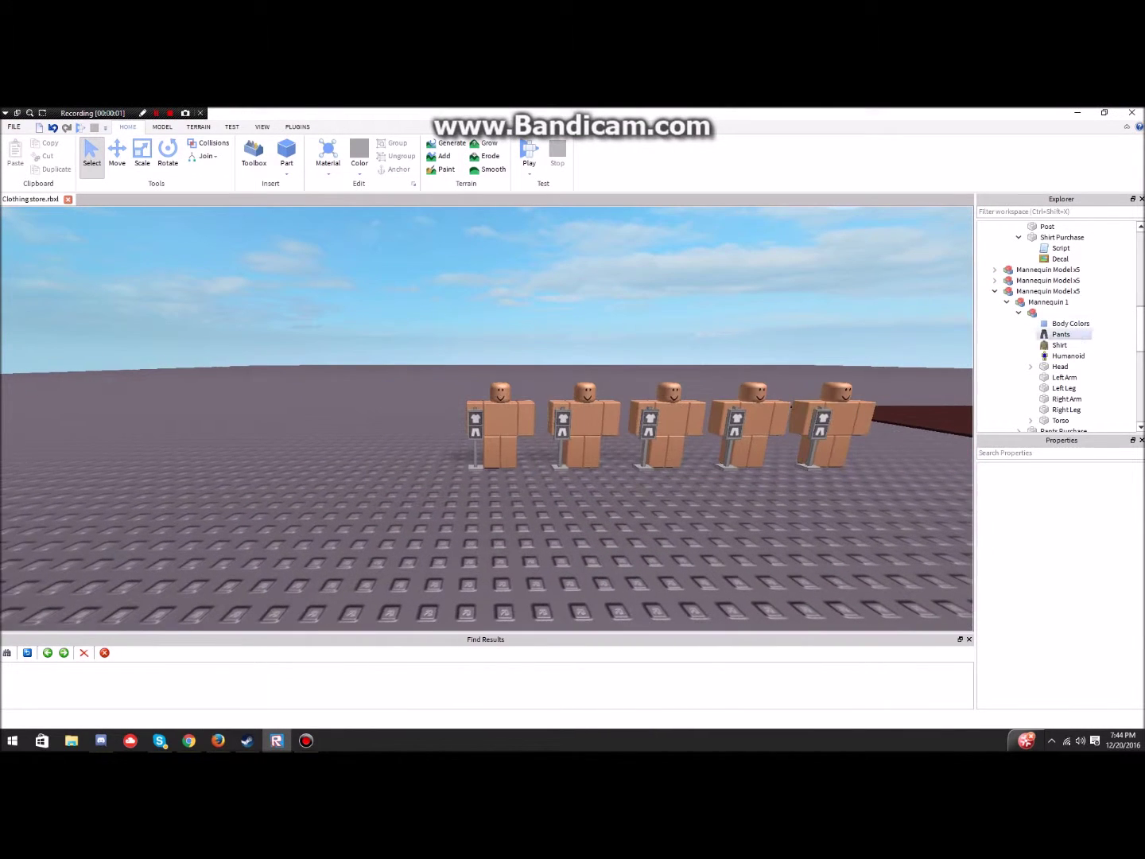
click(1060, 345)
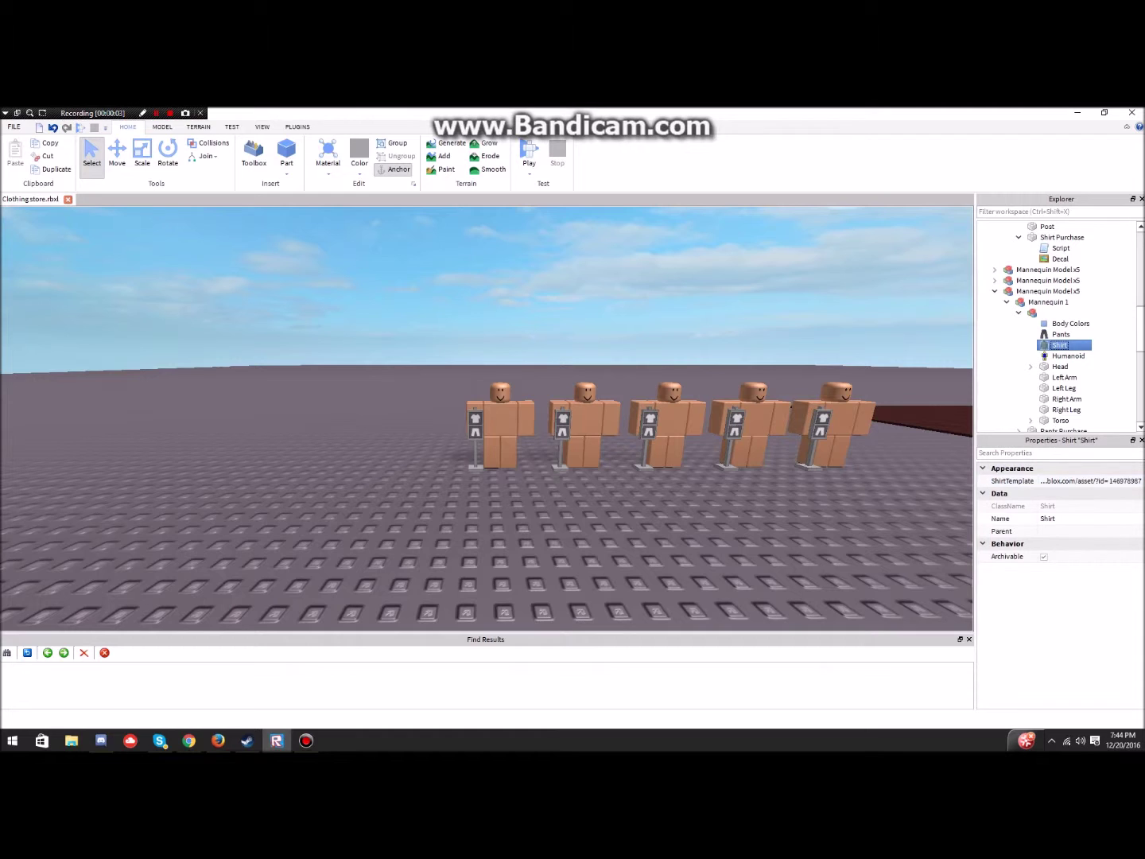
double_click(1123, 481)
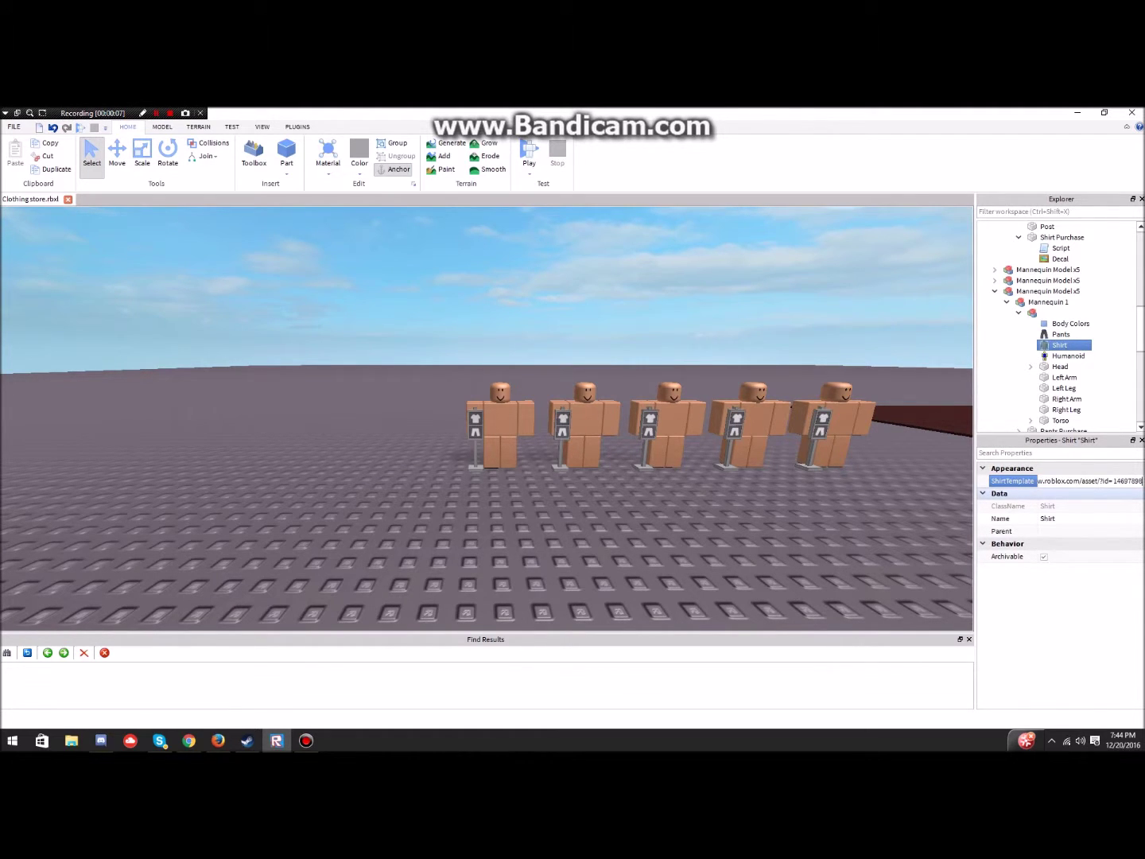
key(Return)
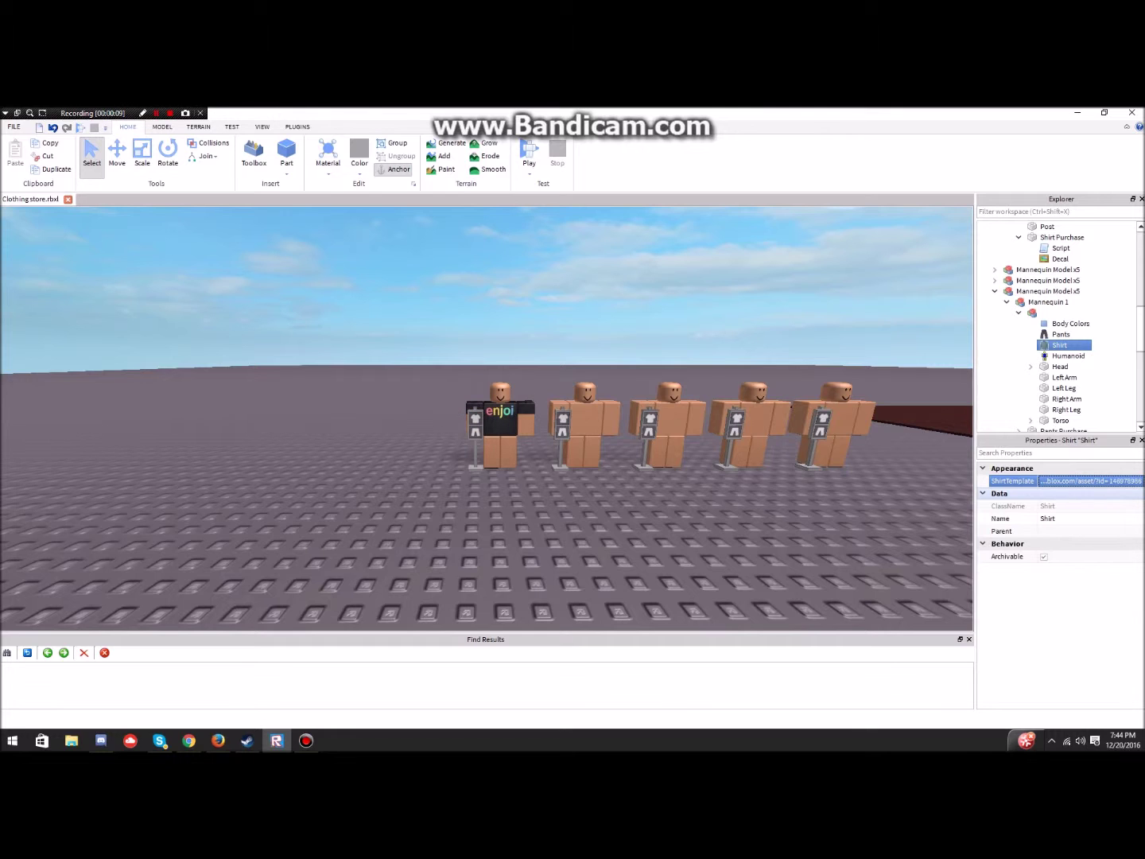
- Examine the enjoi shirt on the first mannequin and the rest of its row from several angles and distances
key(e)
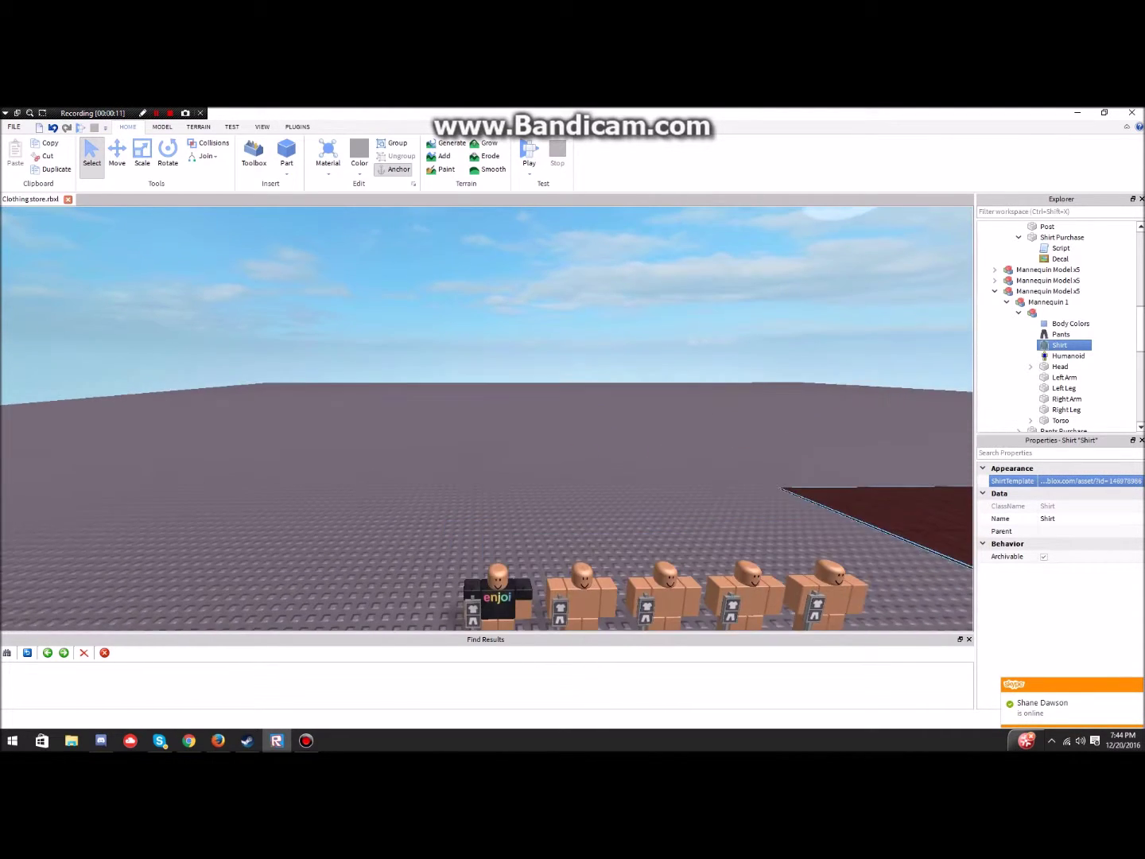
right_drag(486, 382, 494, 433)
key(w)
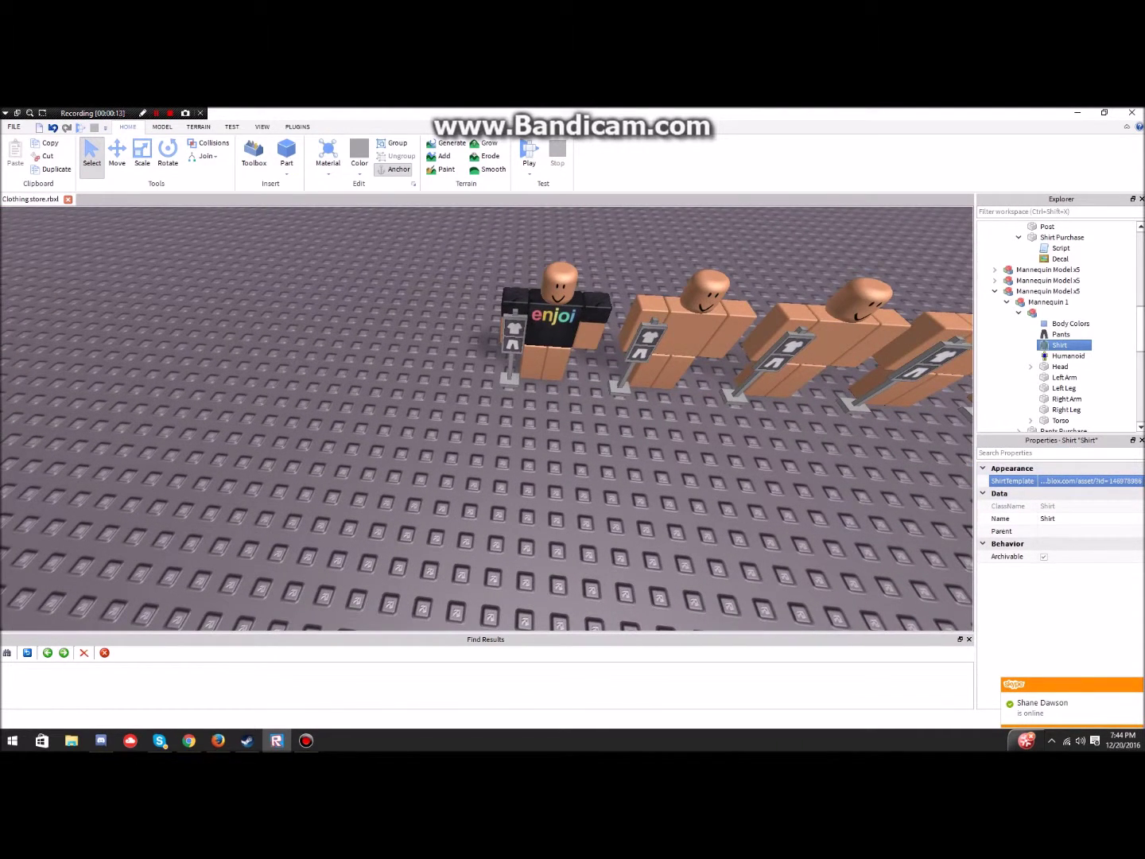
right_drag(495, 433, 509, 362)
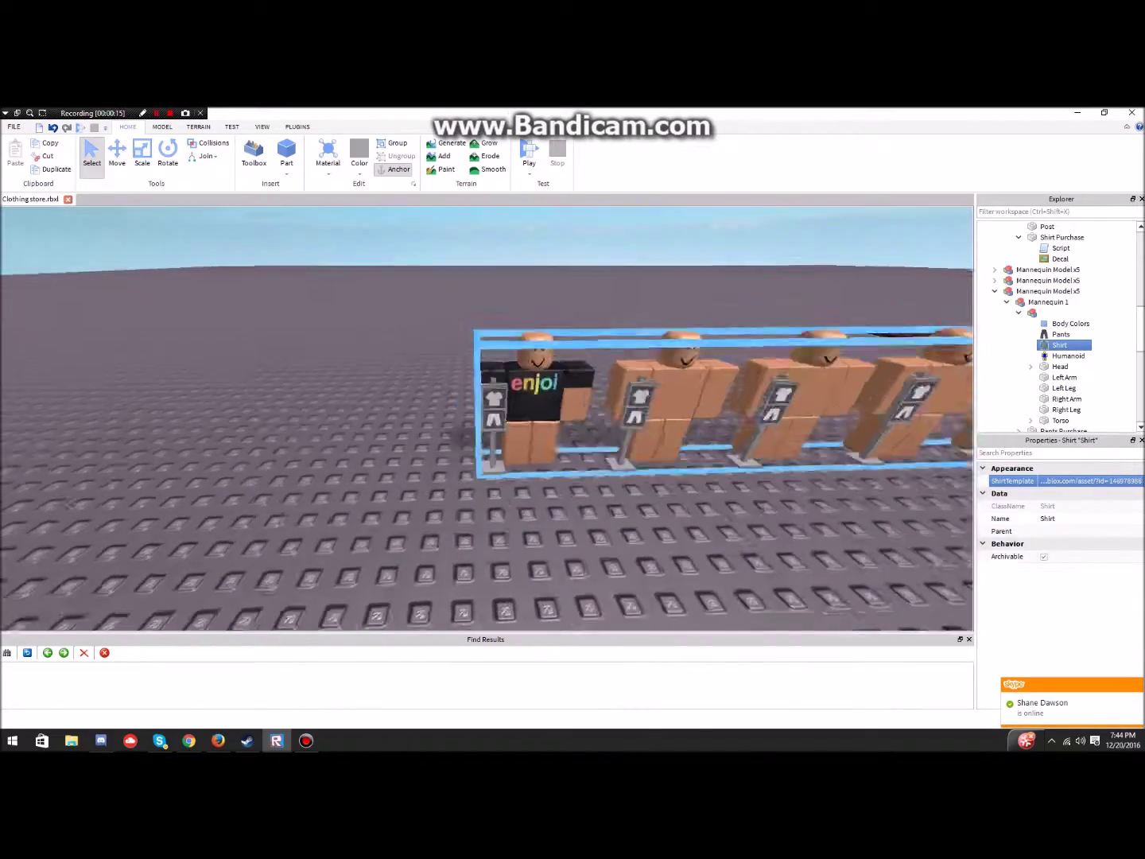
scroll(509, 362, down, 2)
scroll(509, 362, up, 5)
scroll(486, 419, down, 5)
scroll(487, 401, up, 2)
mouse_move(486, 419)
right_down()
mouse_move(484, 390)
mouse_move(482, 439)
mouse_move(490, 431)
right_up()
scroll(487, 401, down, 6)
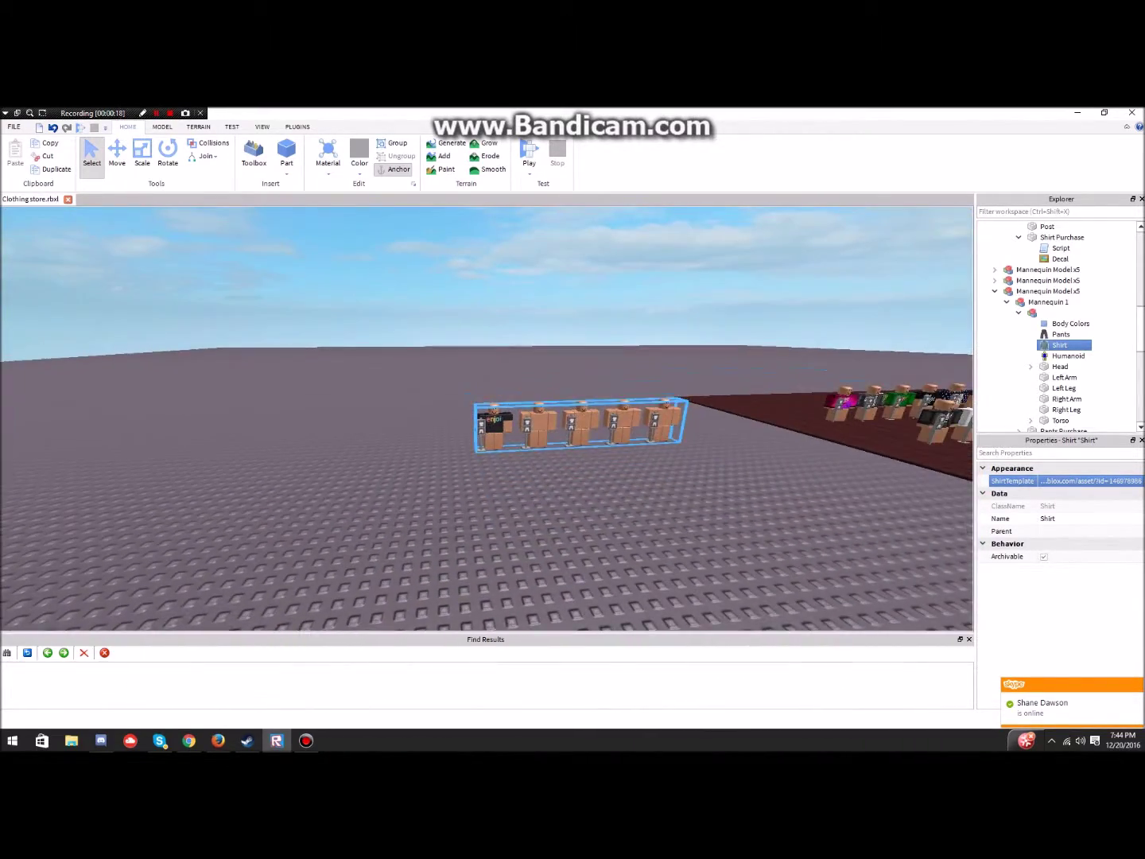
key(w)
scroll(482, 420, up, 4)
scroll(490, 431, down, 2)
scroll(487, 417, up, 6)
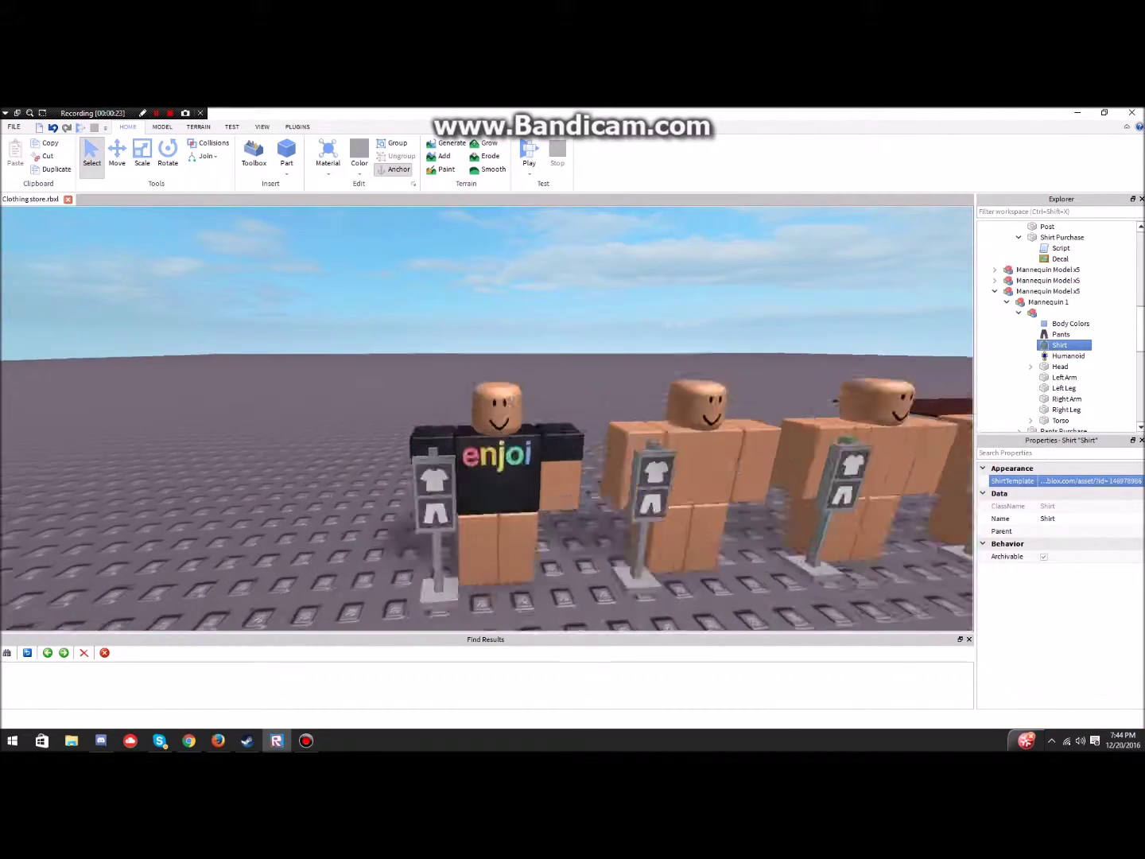
- Playtest the place, walk the avatar to the mannequin in the enjoi shirt, and stop the test
click(529, 151)
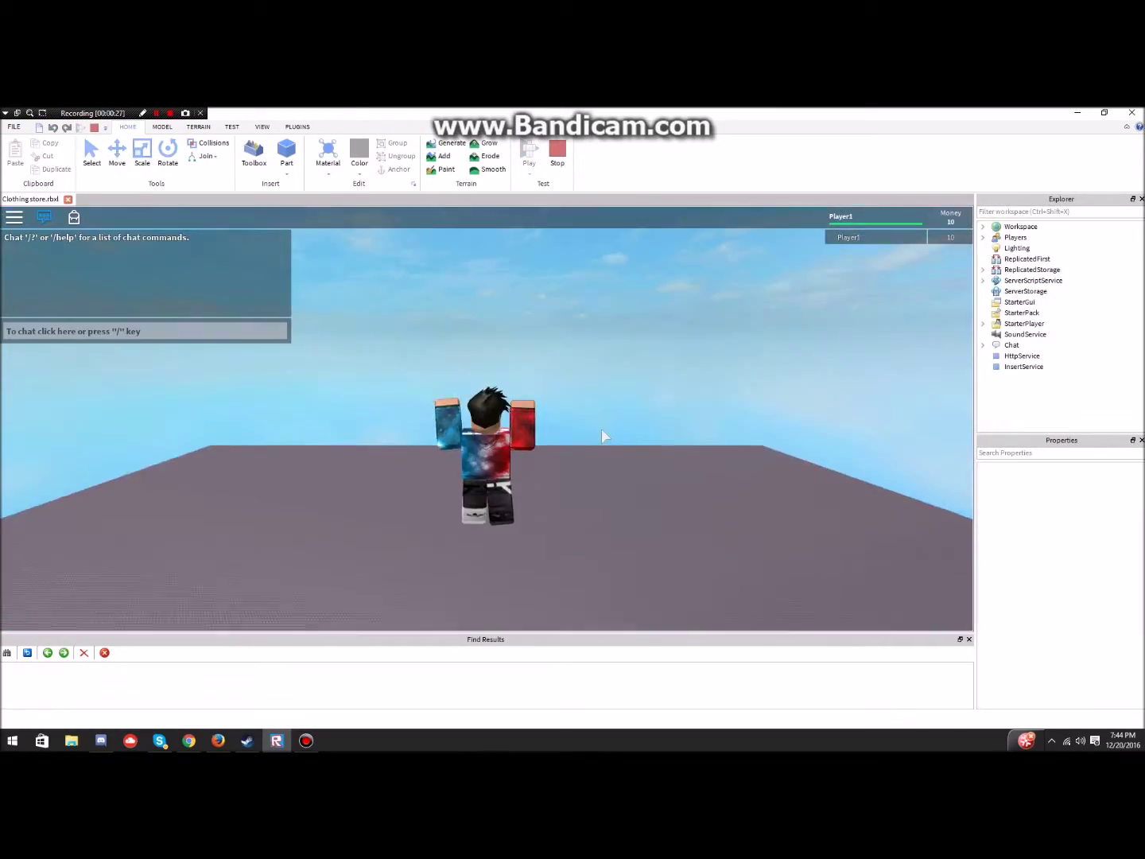
key(w)
right_drag(604, 434, 597, 432)
scroll(598, 437, up, 5)
scroll(488, 424, down, 4)
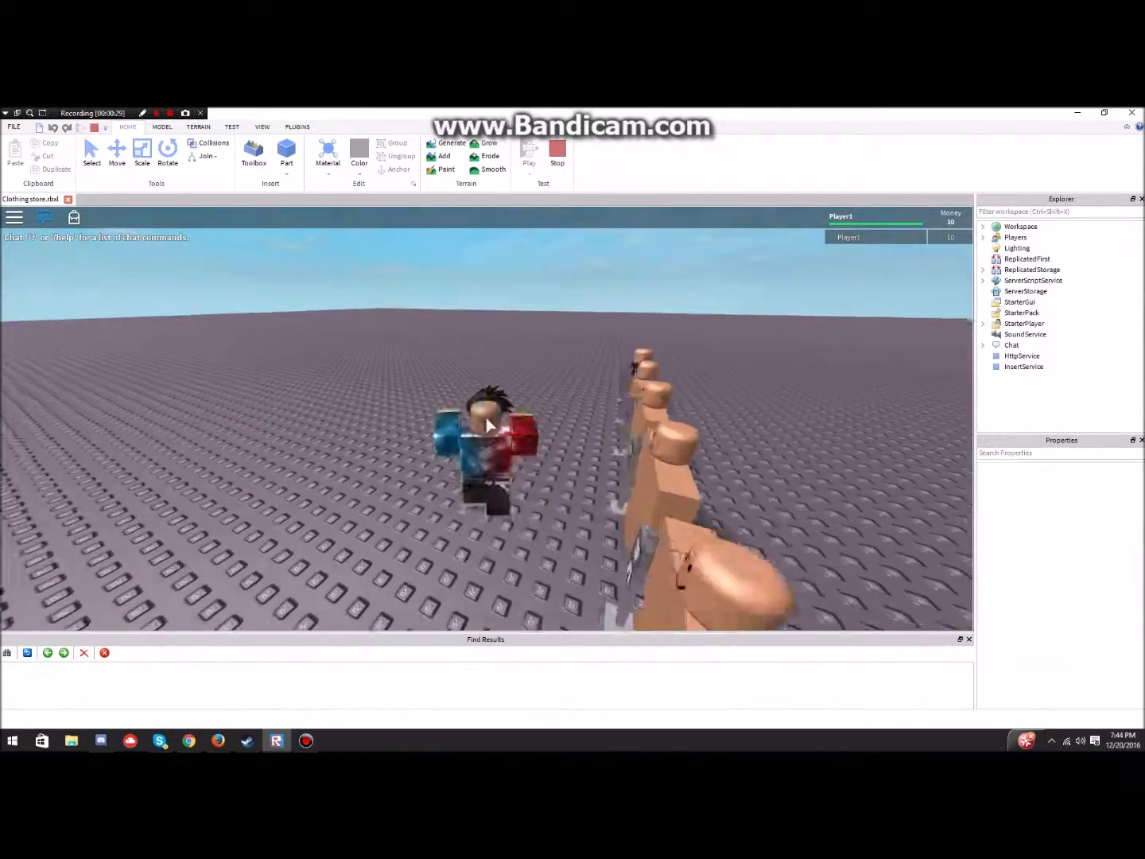
right_drag(489, 423, 489, 424)
key(w)
key(w)
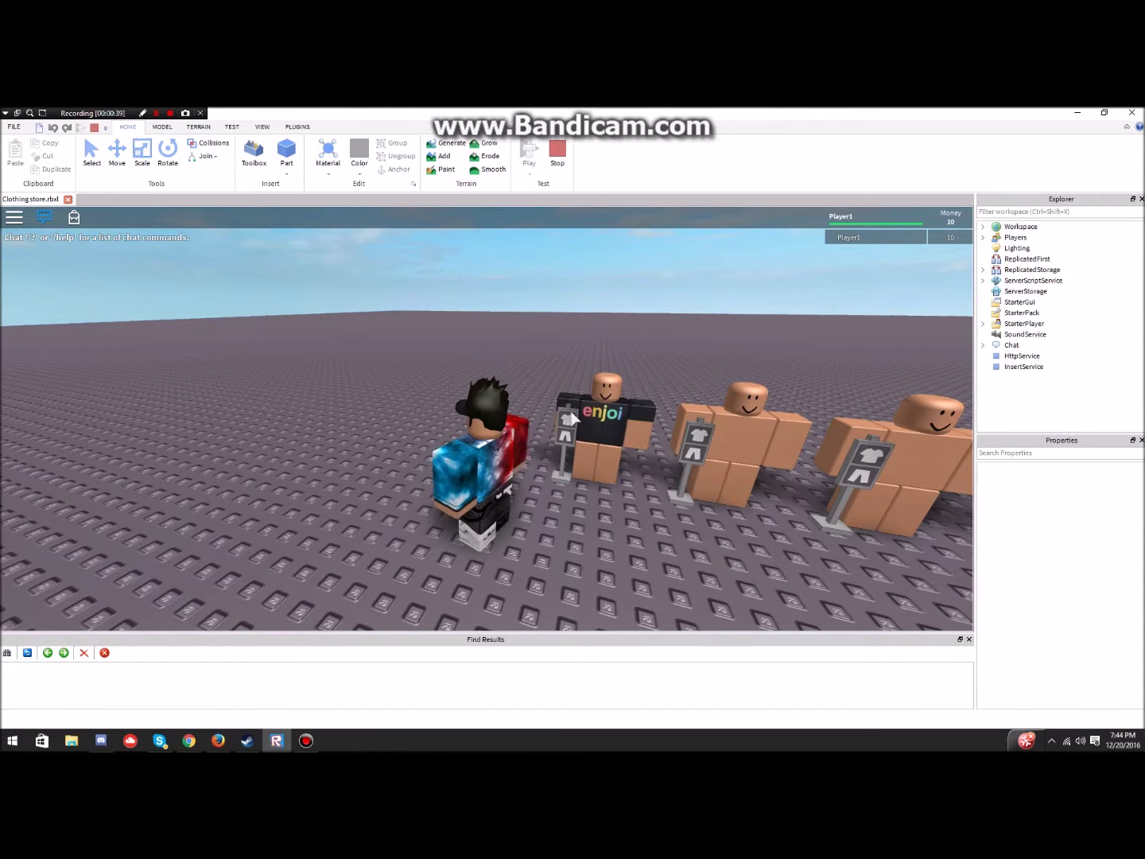
key(shift+F5)
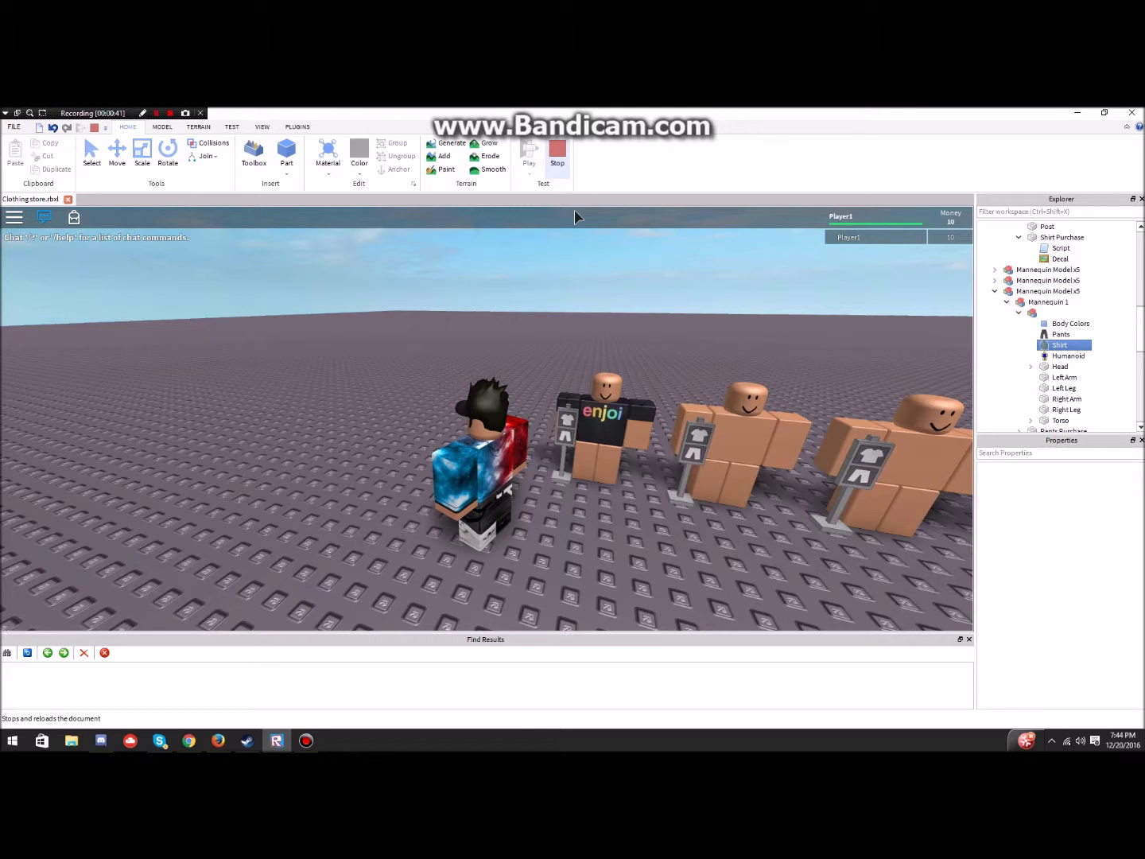
- Set ITEM_ID to 146978987 in the script of Mannequin 1's Shirt Purchase part and close the script
scroll(479, 487, down, 3)
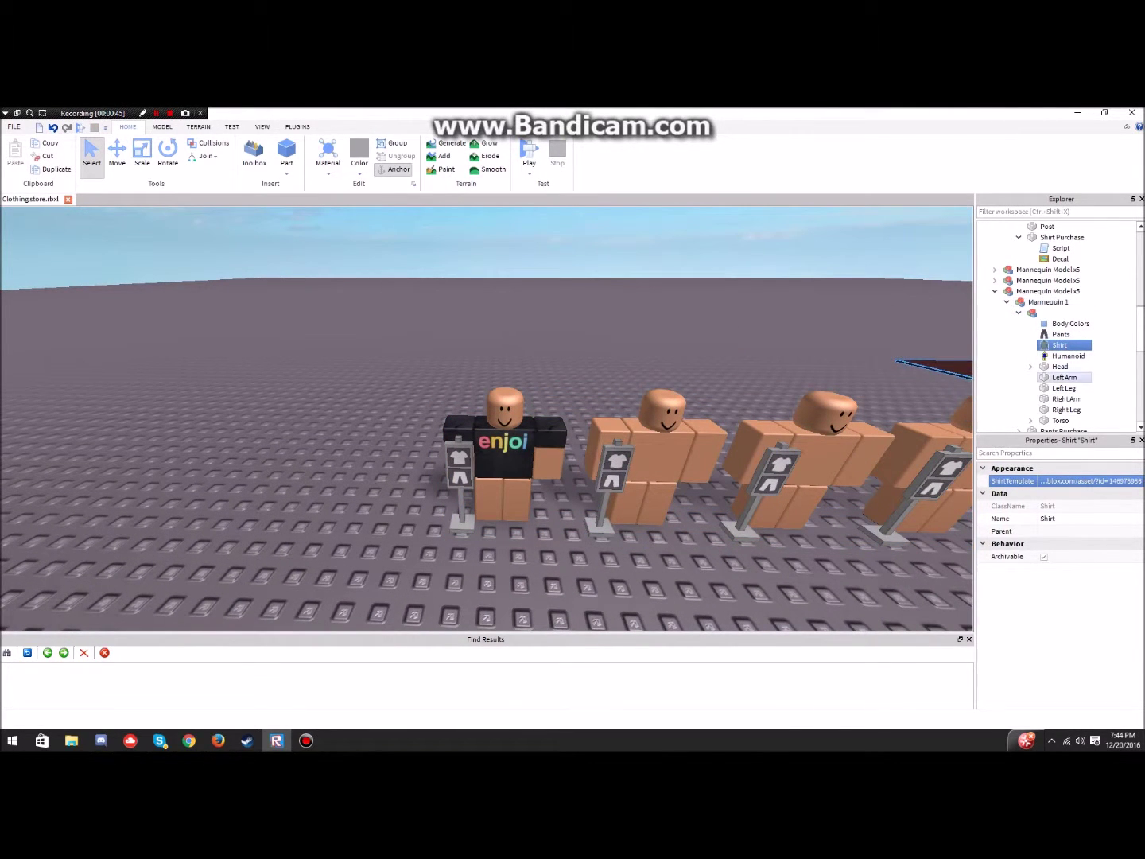
scroll(1047, 281, down, 2)
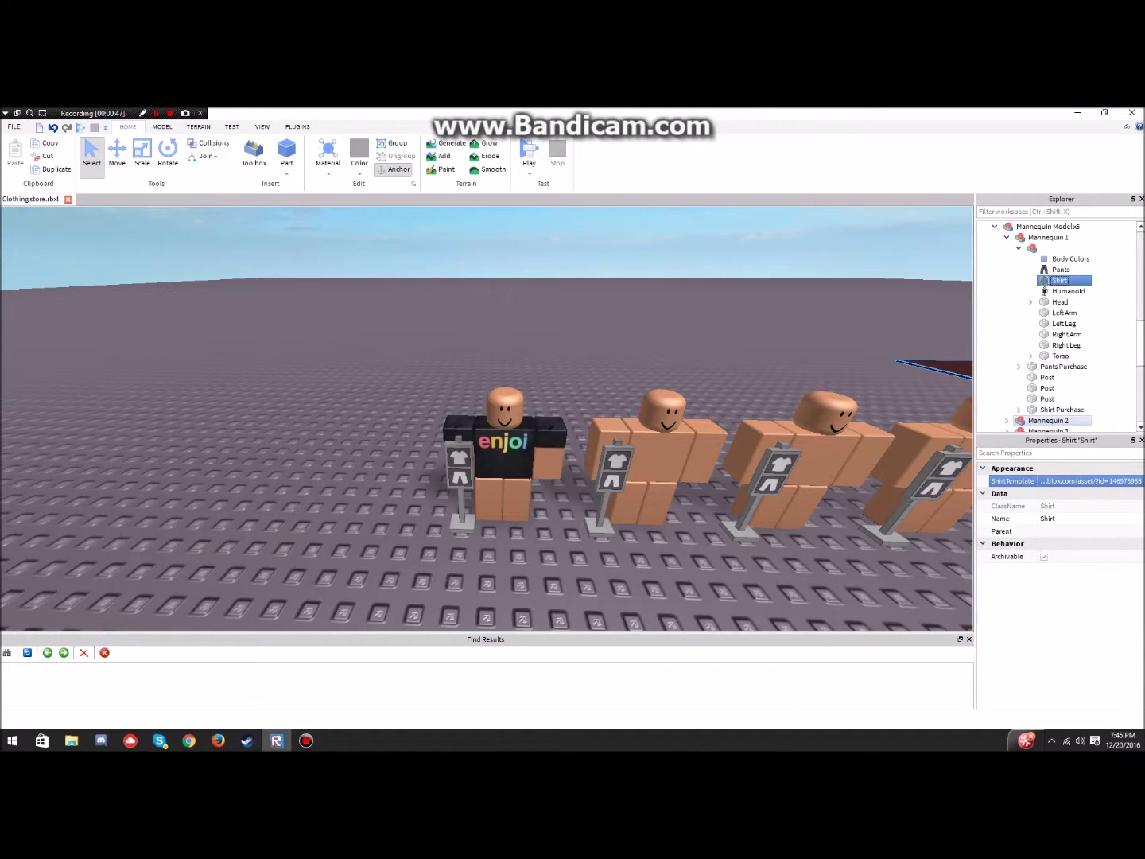
click(1058, 410)
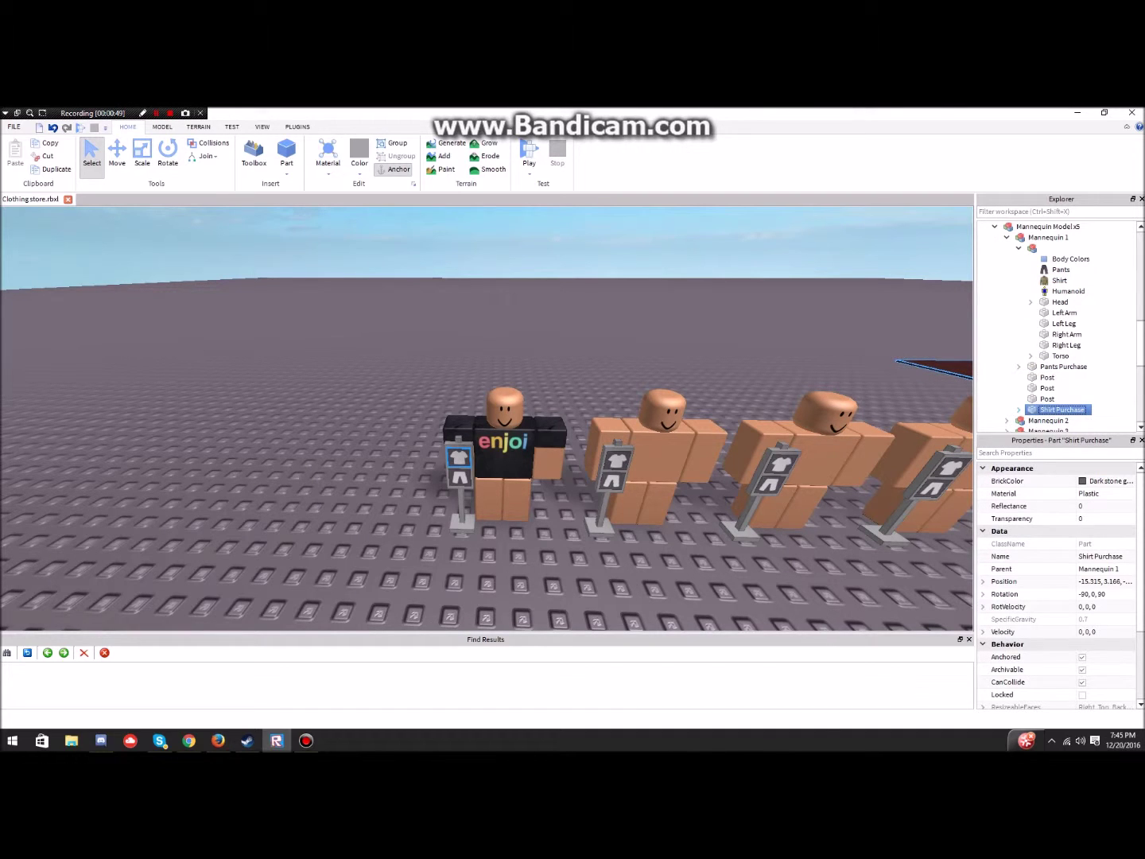
scroll(1062, 397, down, 1)
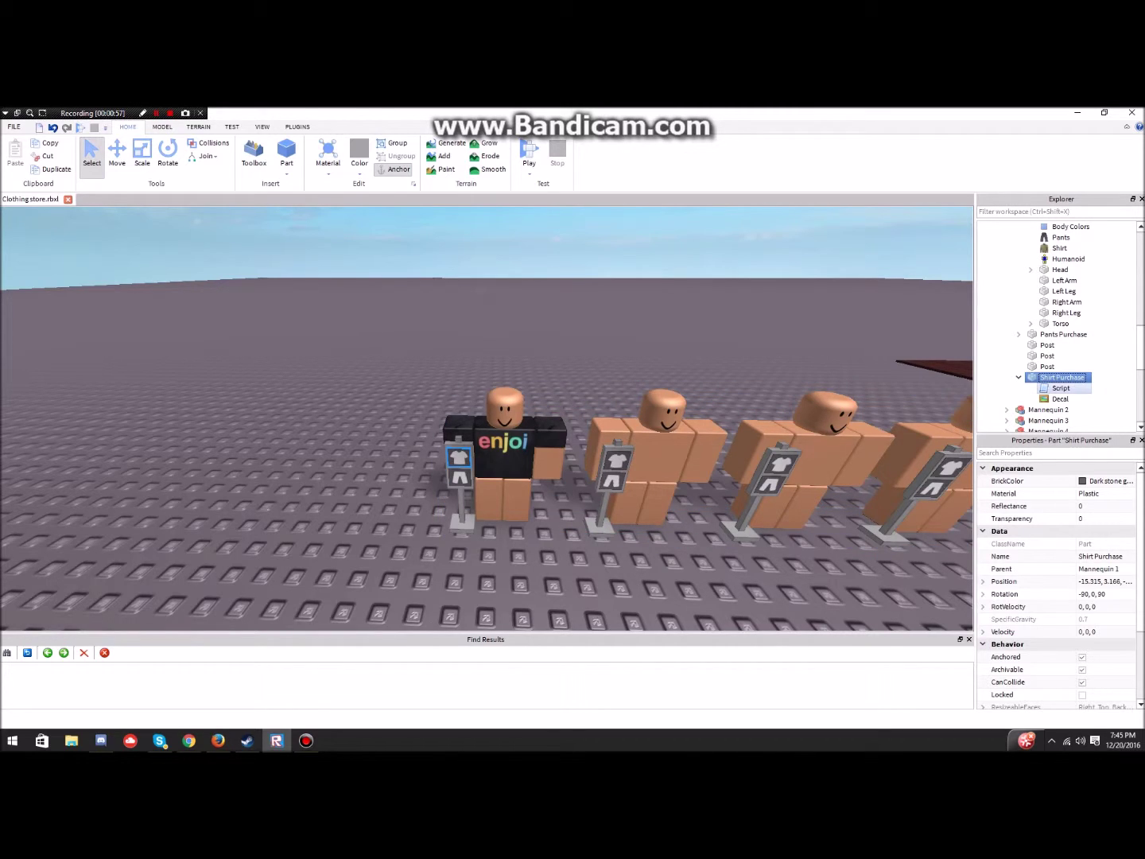
double_click(1061, 388)
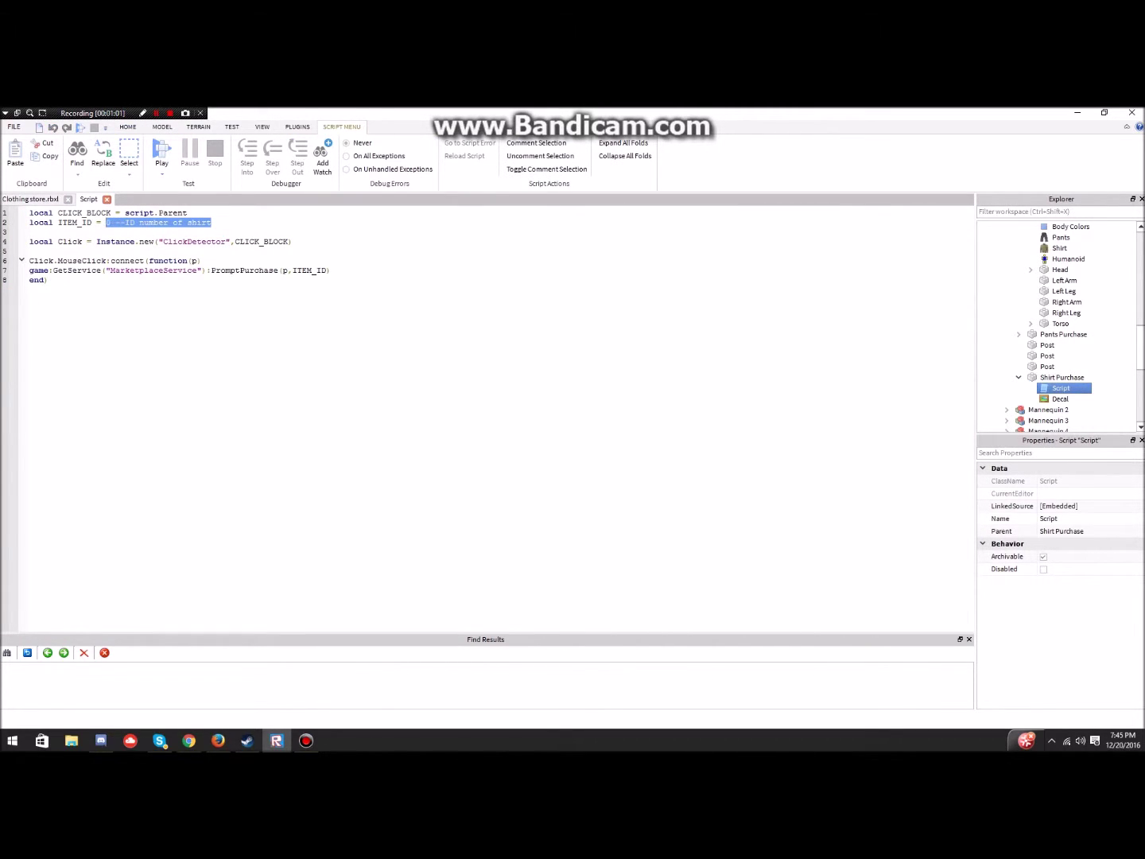
key(BackSpace)
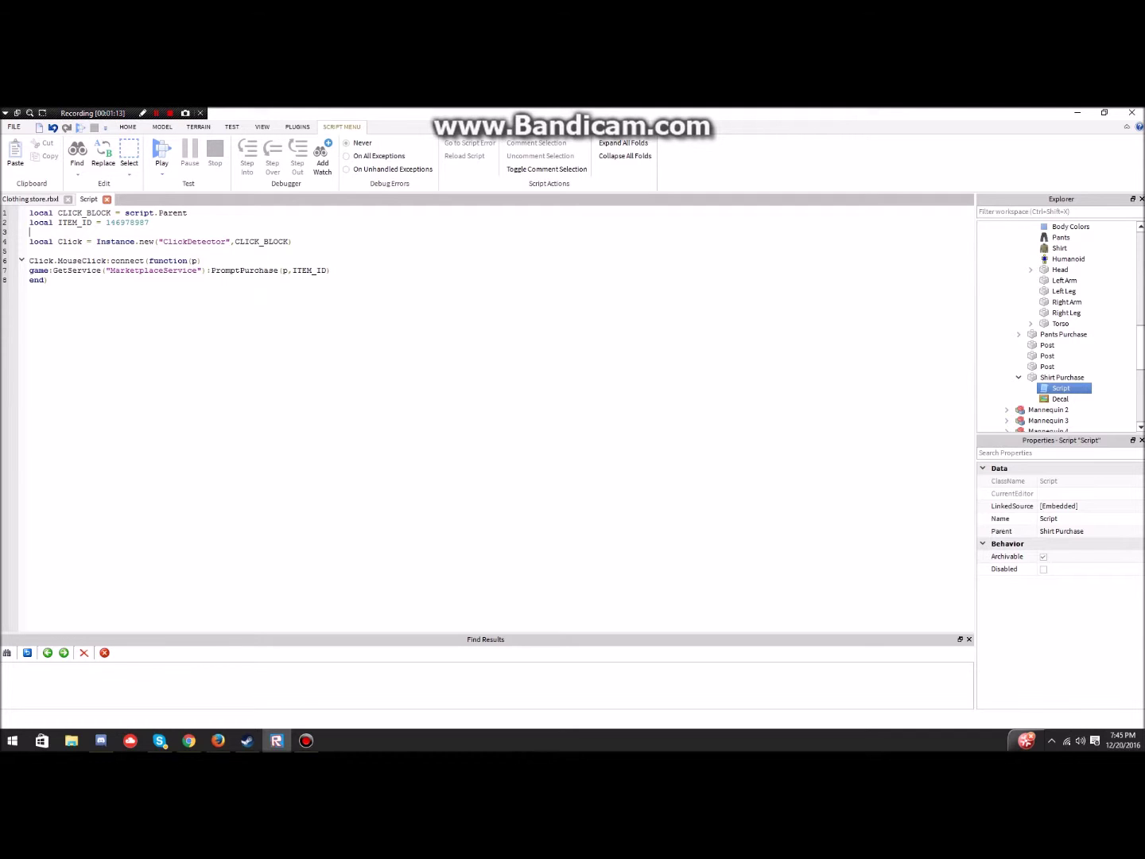
key(ctrl+w)
- Look over the row of five mannequins and collapse its expanded Mannequin Model x5 in the object hierarchy
scroll(509, 446, down, 5)
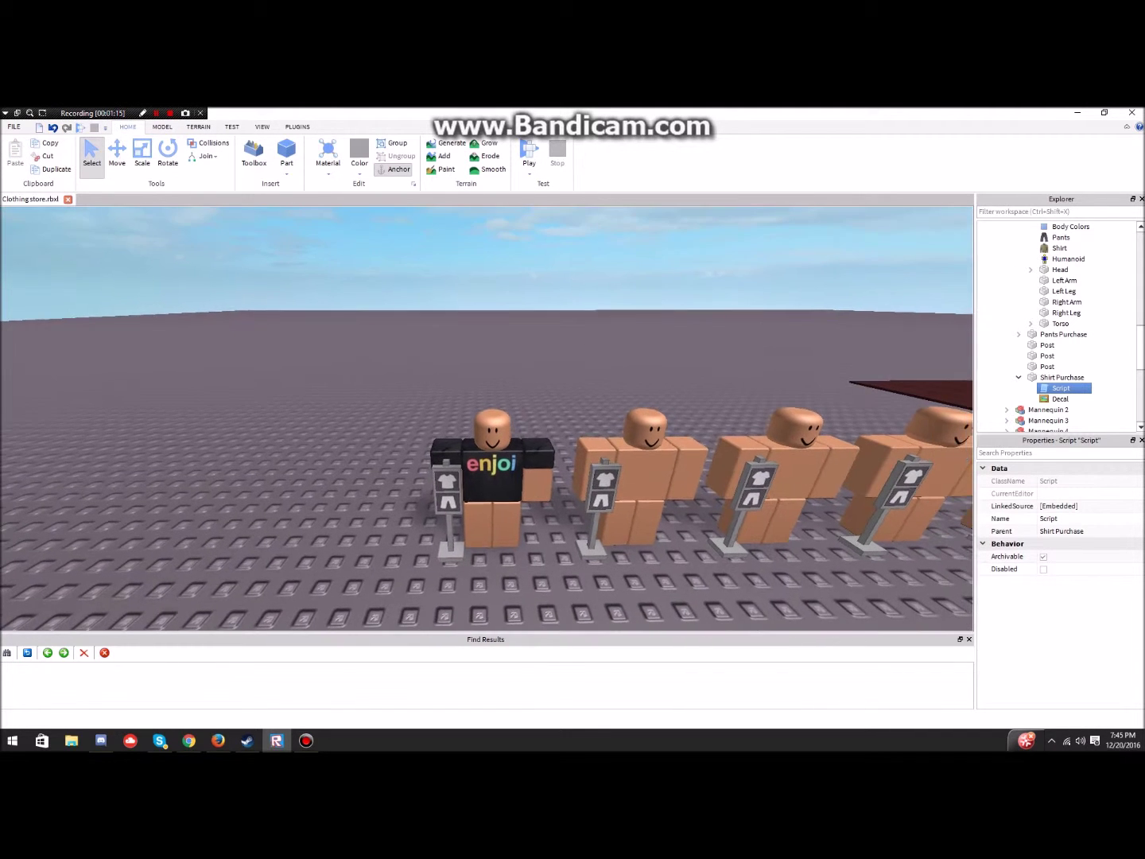
scroll(509, 397, up, 5)
scroll(509, 397, down, 4)
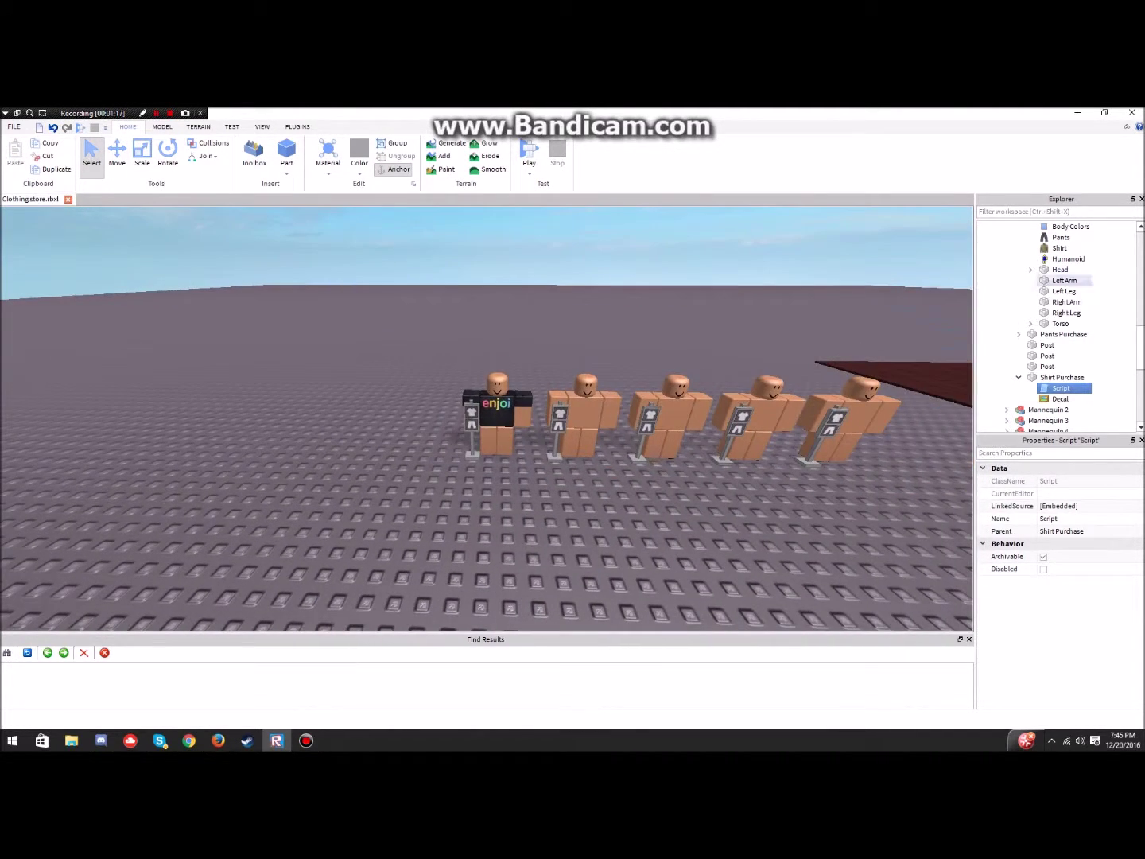
scroll(1065, 281, up, 4)
click(995, 323)
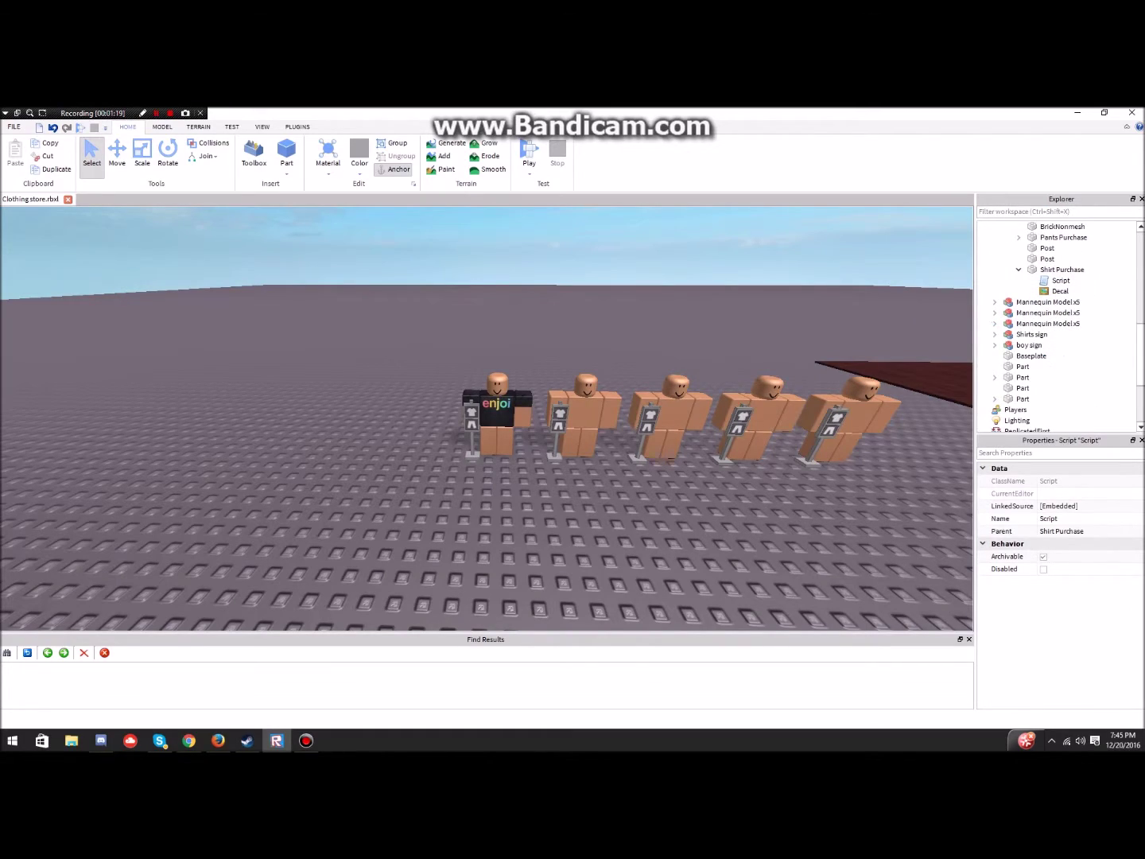
- Playtest the place, open the purchase prompt from the enjoi mannequin's shirt sign, and cancel the purchase
click(529, 151)
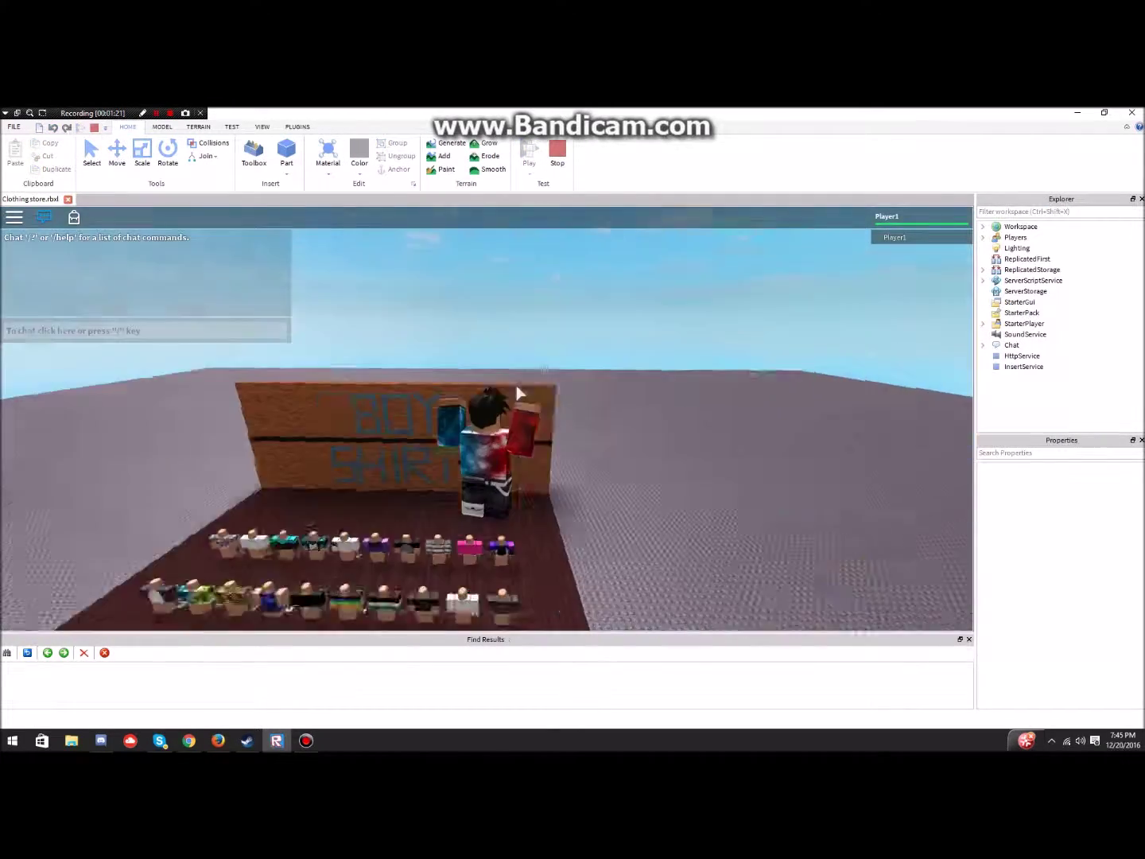
key(w)
right_drag(518, 387, 486, 417)
scroll(486, 417, up, 5)
scroll(486, 418, down, 5)
key(space)
key(w)
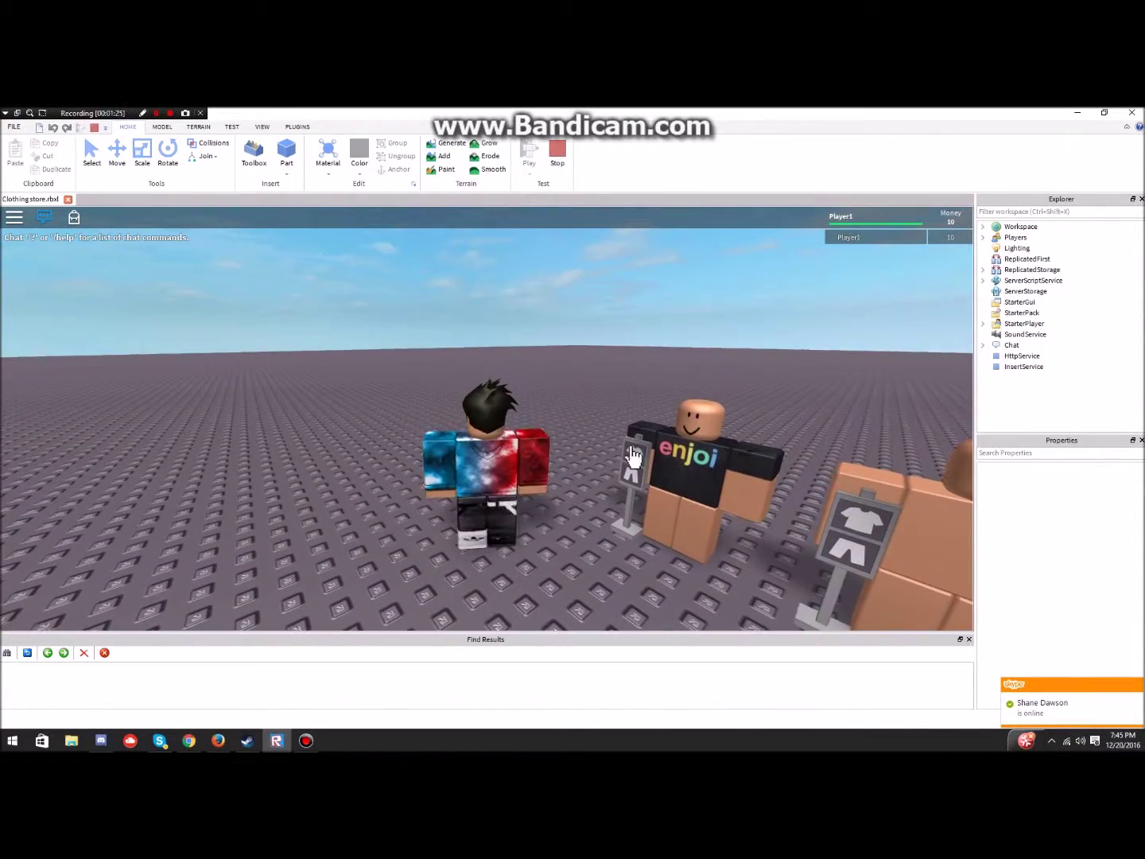
click(632, 456)
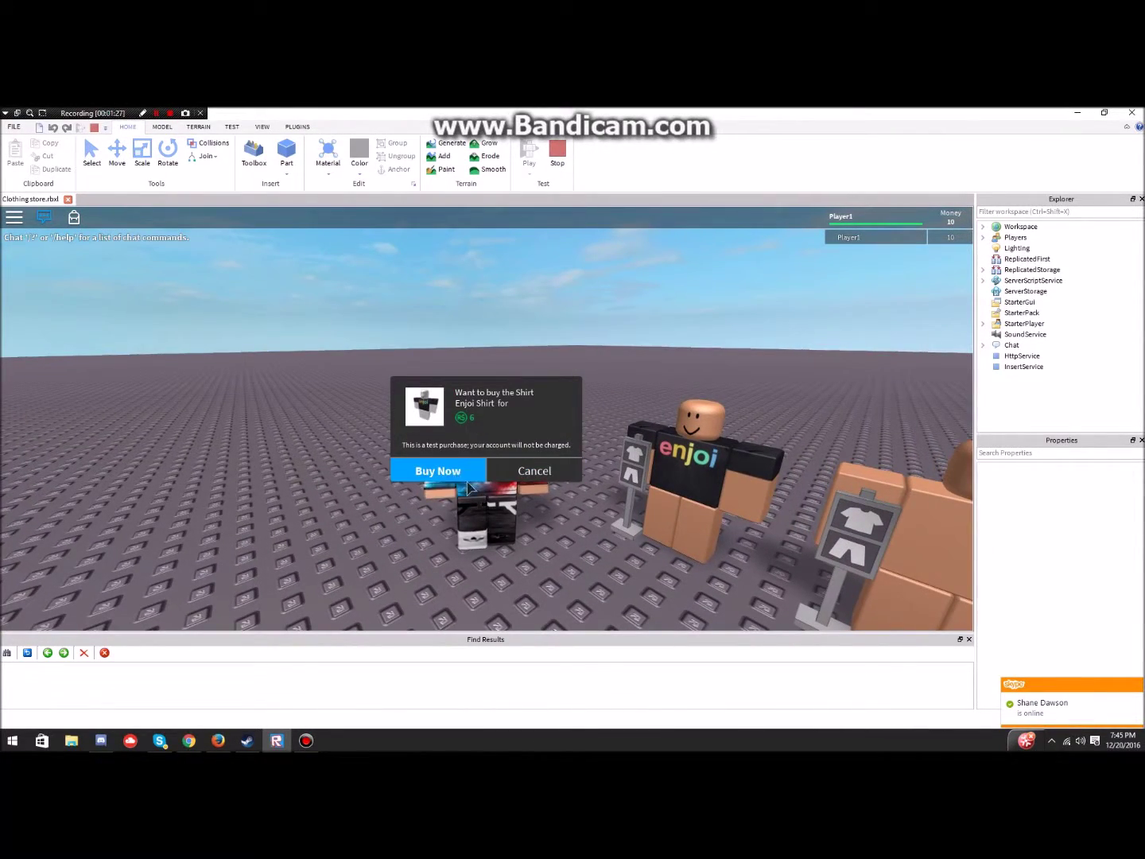
click(543, 471)
key(w)
right_drag(541, 471, 539, 470)
key(s)
key(w)
key(d)
key(a)
key(s)
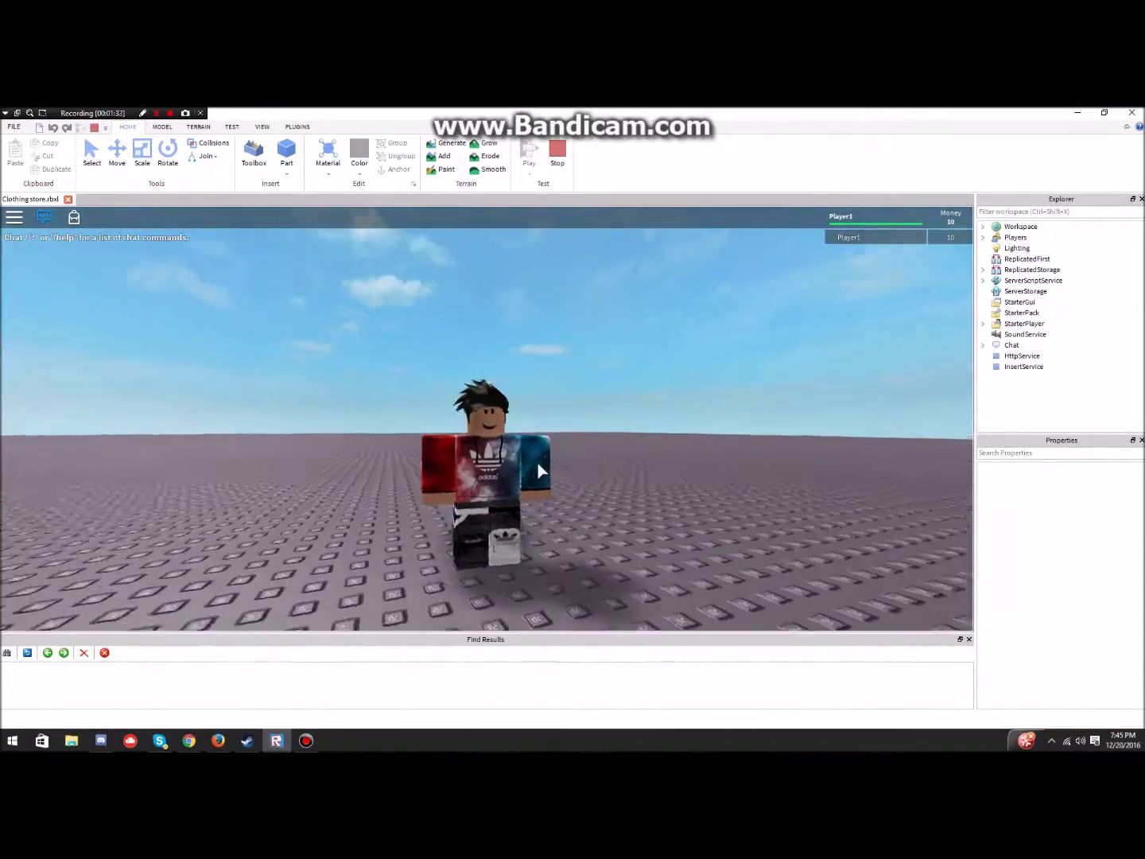
key(w)
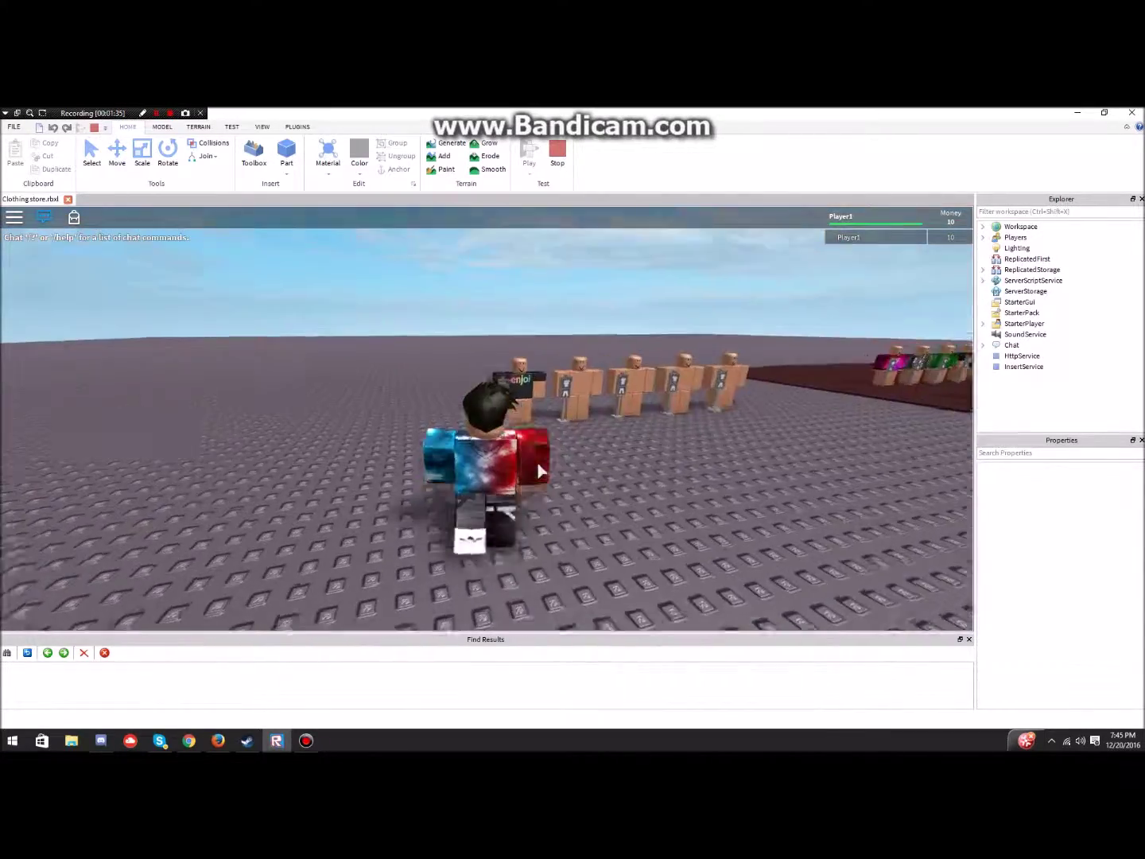
- Tour the rows of dressed mannequins in front of the Boy Shirts wall in the running playtest
scroll(539, 470, up, 5)
key(space)
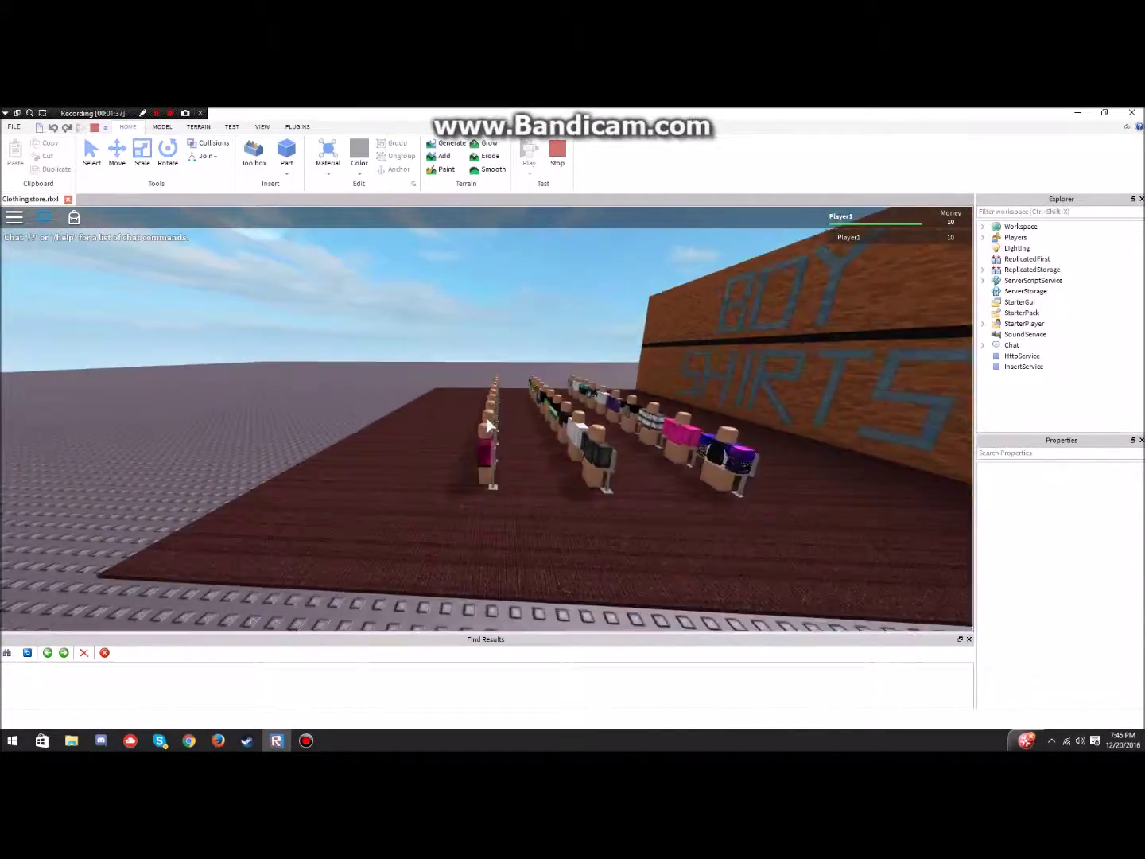
key(w)
key(w)
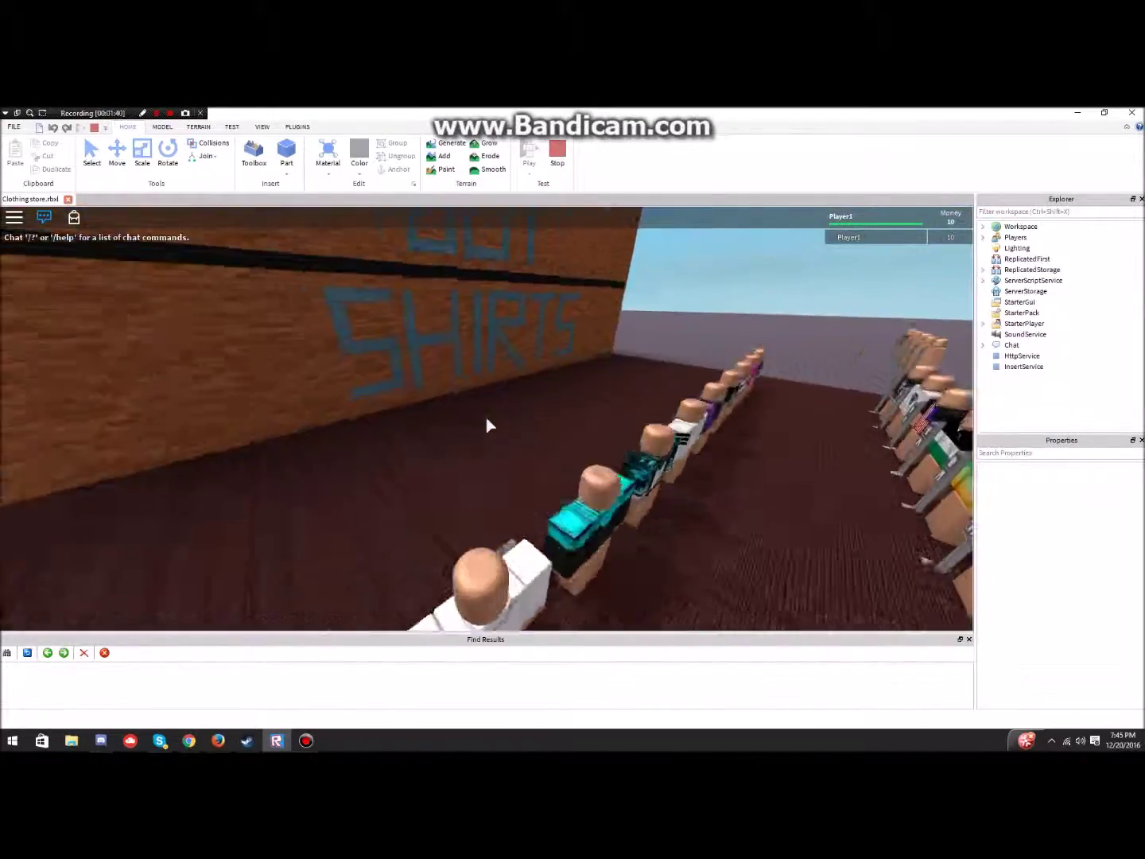
right_drag(487, 425, 488, 426)
key(w)
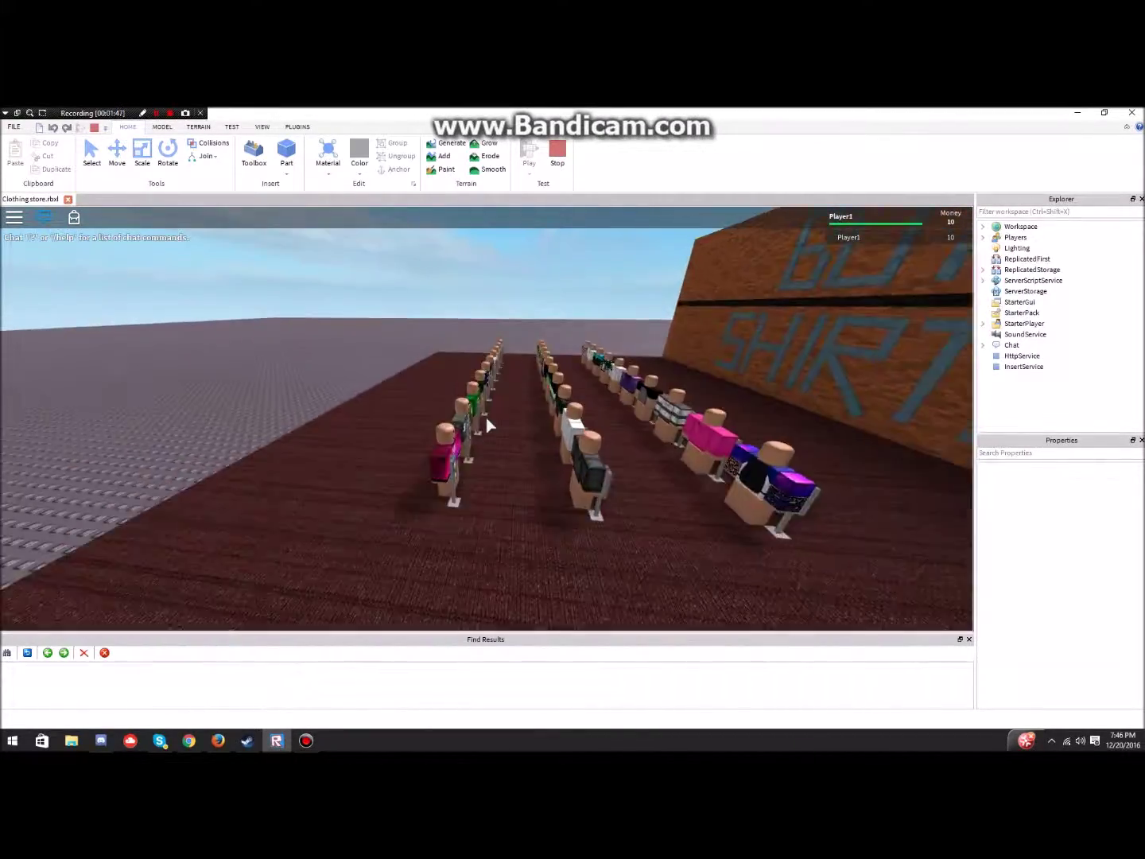
key(space)
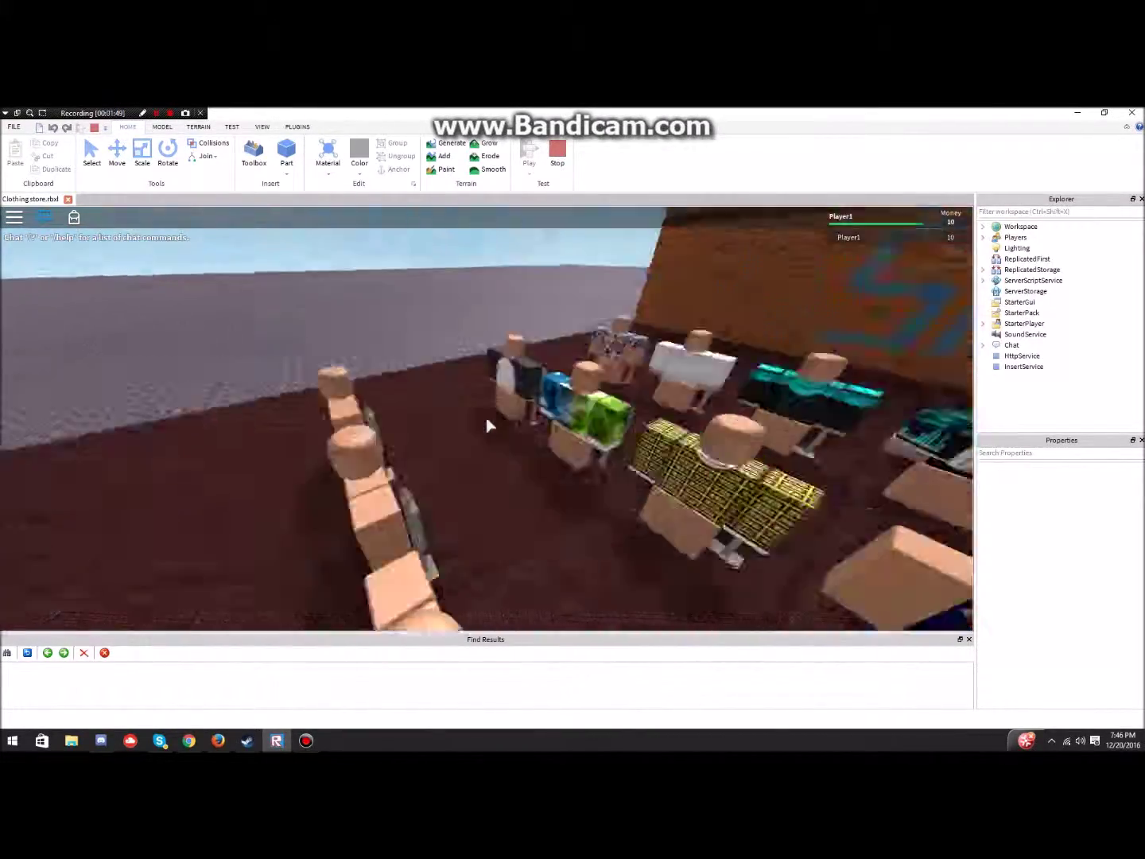
right_drag(489, 426, 490, 425)
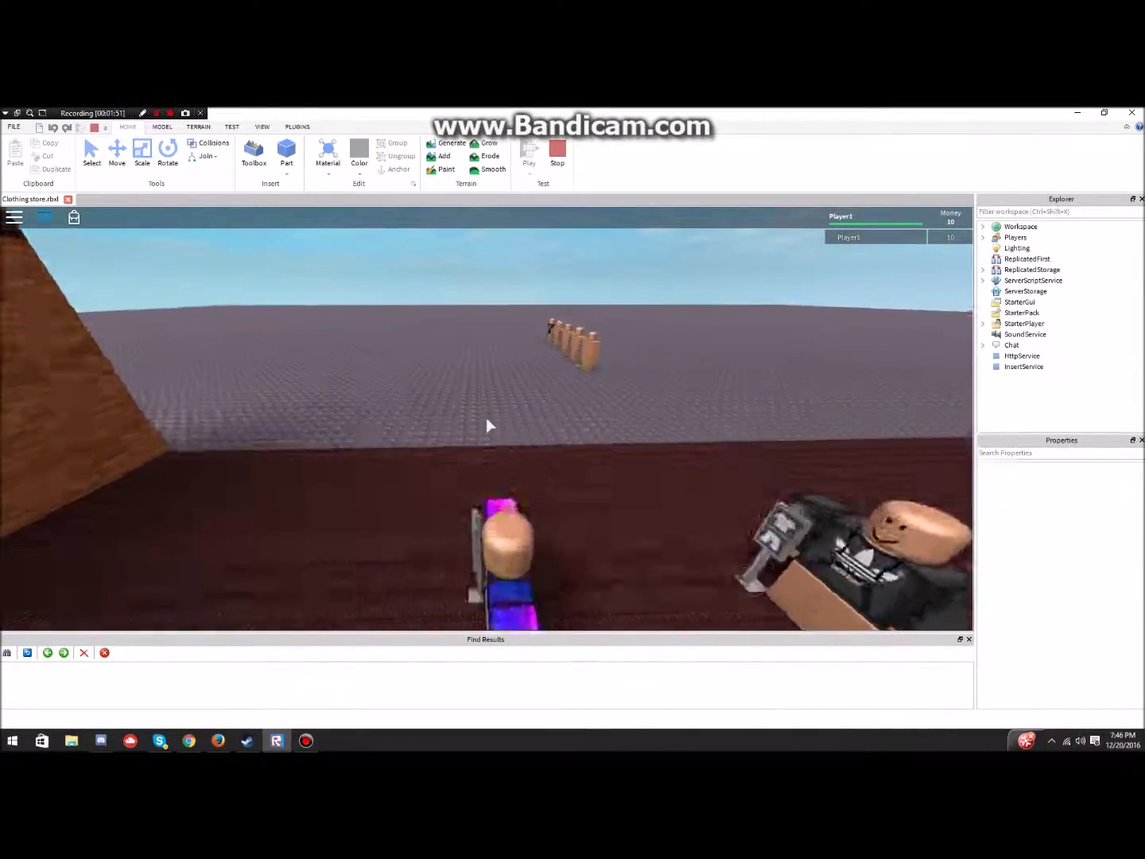
- Walk the avatar back to the separate row of five mannequins and view it from both ends
key(w)
scroll(488, 425, down, 3)
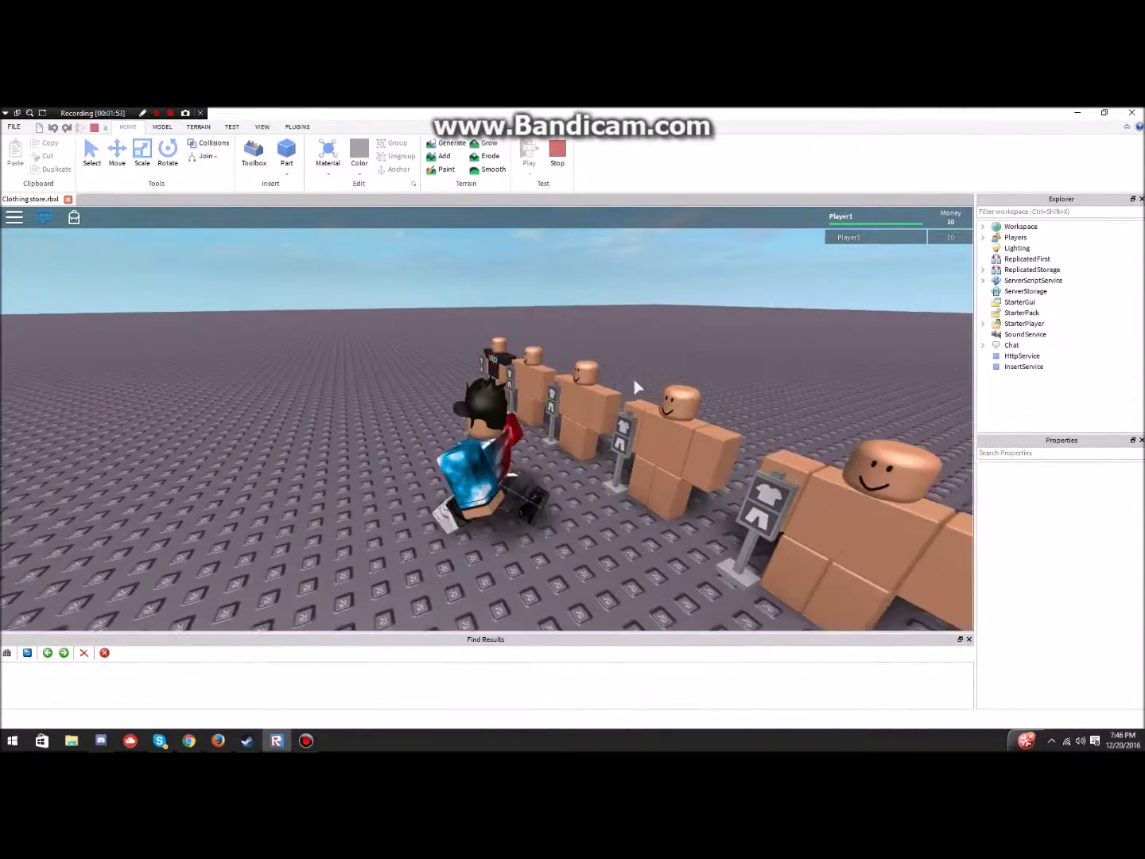
right_drag(635, 387, 545, 389)
key(w)
scroll(488, 425, up, 5)
key(space)
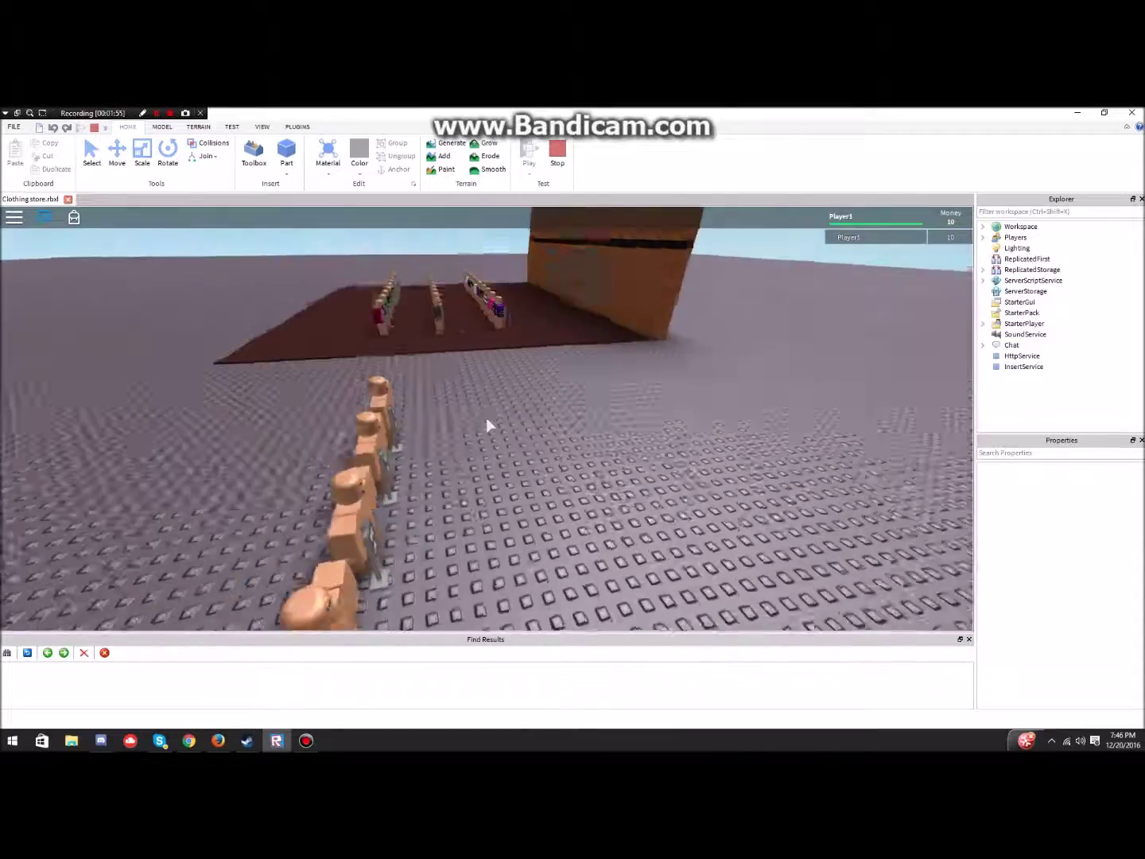
right_drag(487, 424, 489, 425)
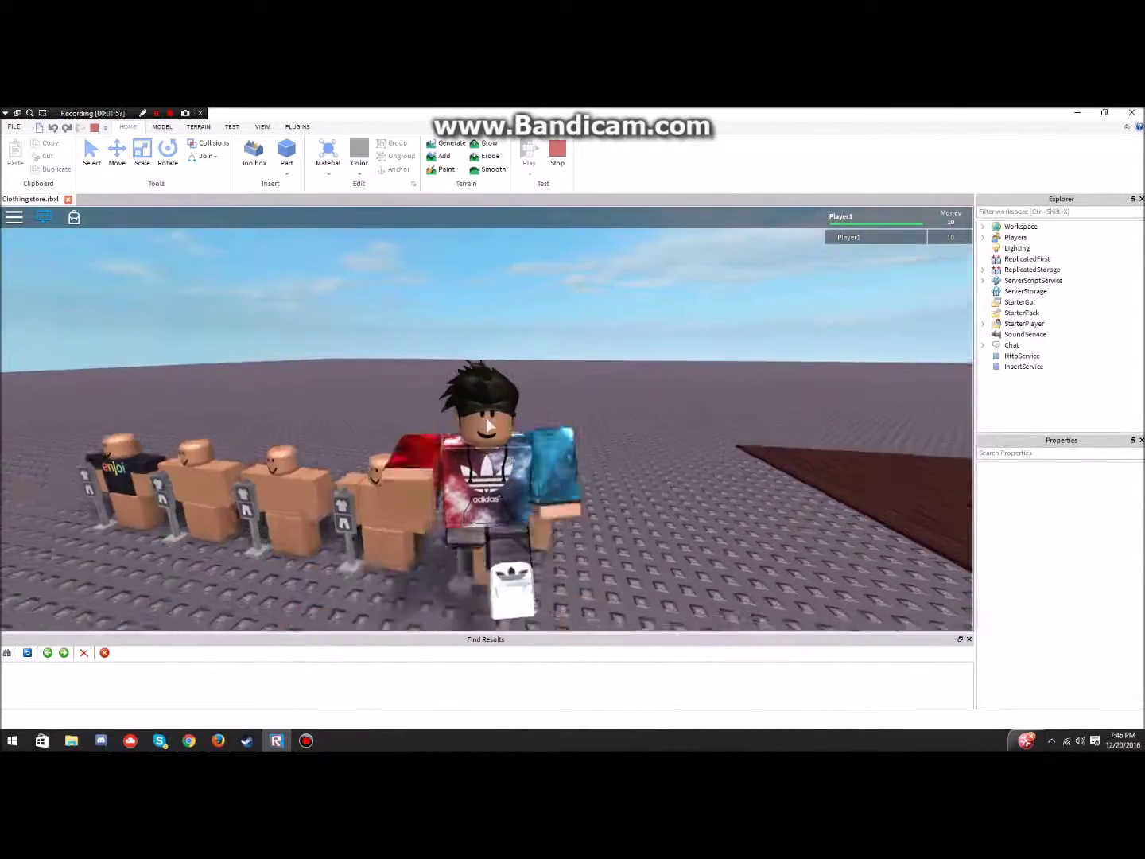